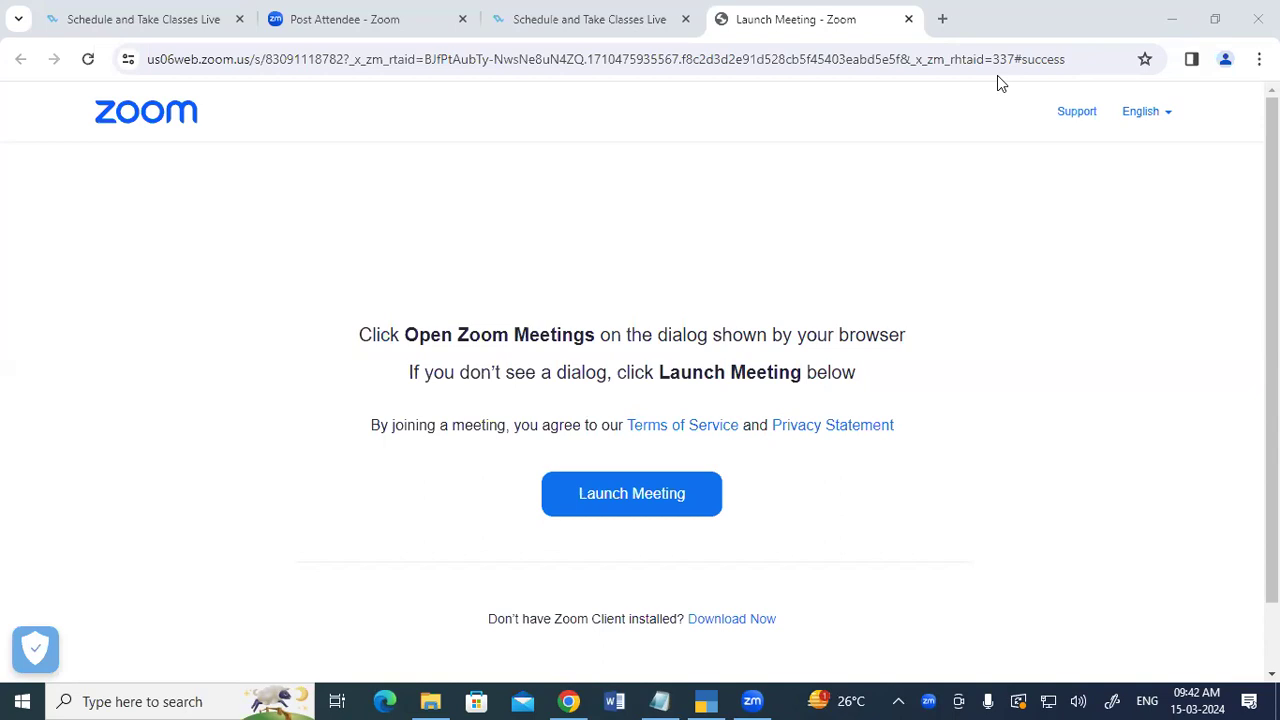
# Switch to TallyPrime and open a new journal voucher for Gayatri Computer Ltd.
pyautogui.click(705, 700)
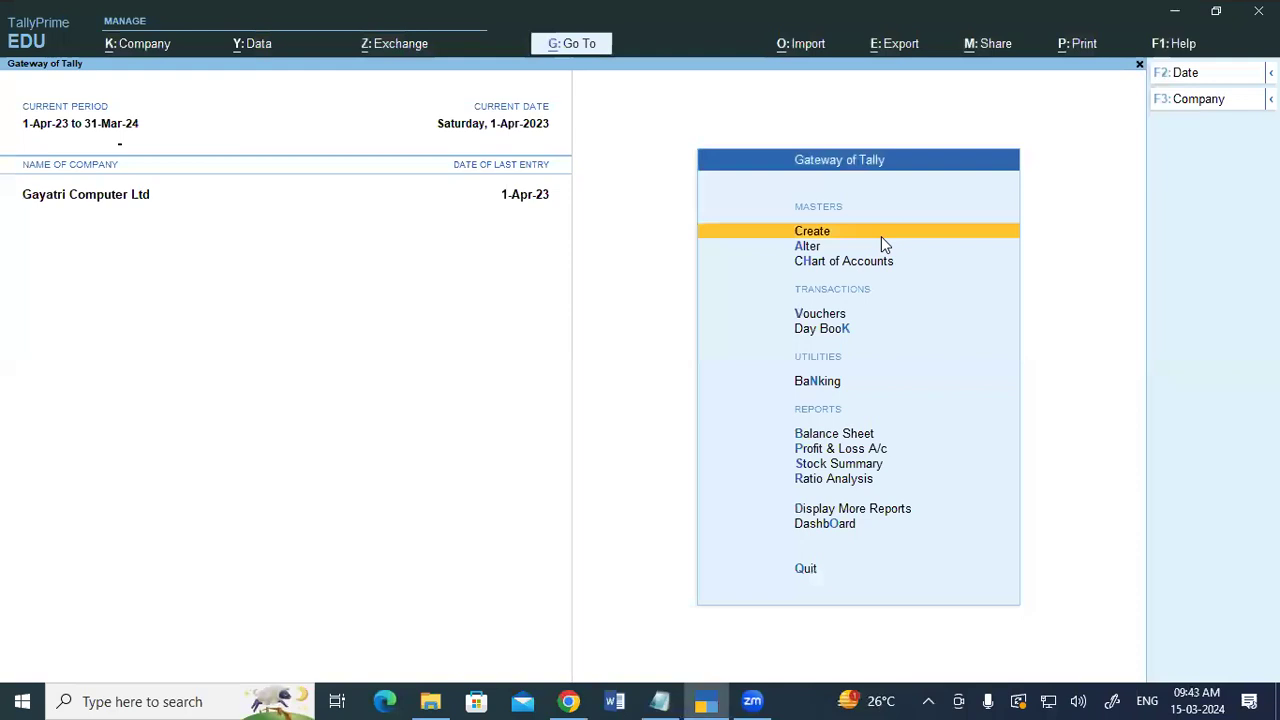
pyautogui.press('v')
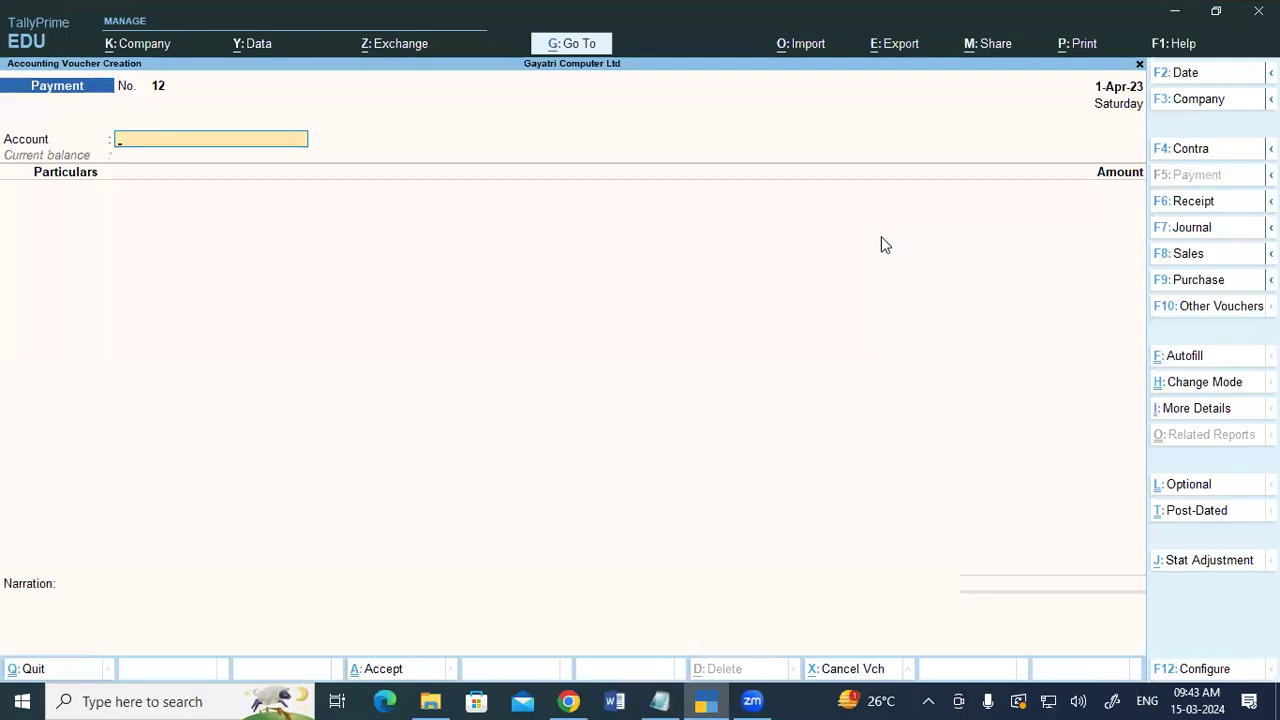
pyautogui.press('F7')
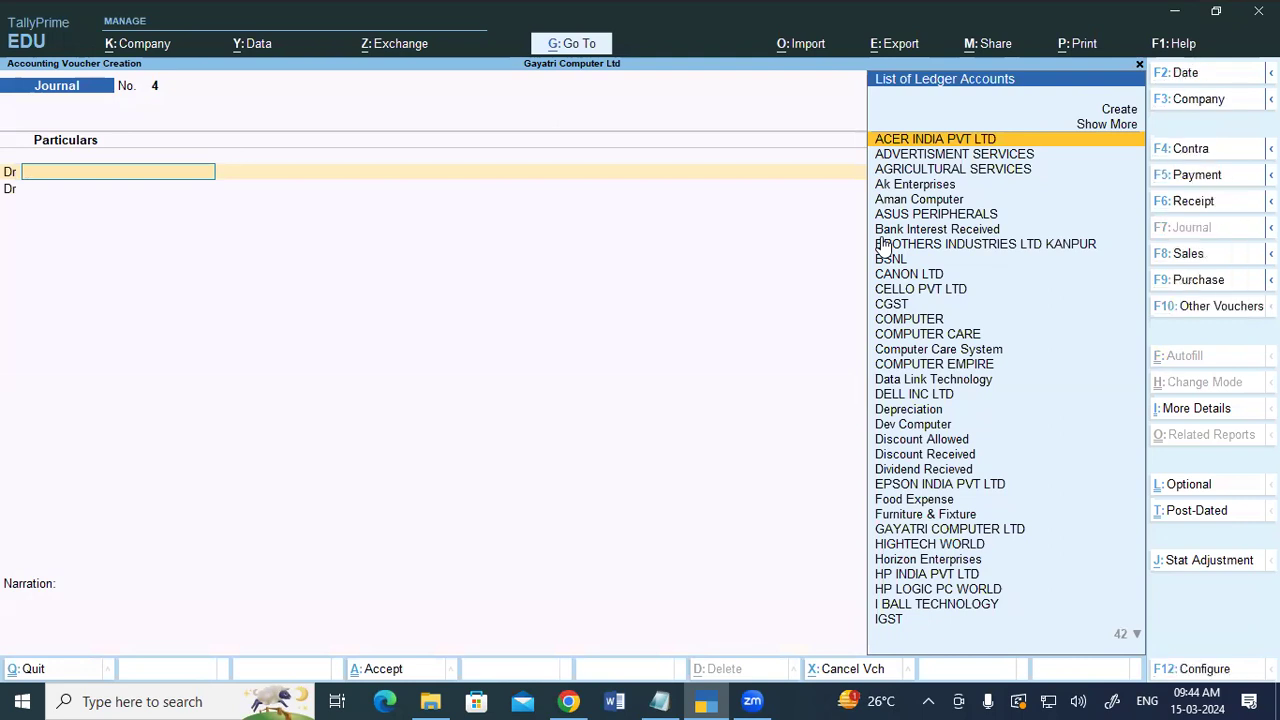
# Create a ledger named Laptop under Fixed Assets for the journal's first debit line.
pyautogui.hotkey('alt', 'c')
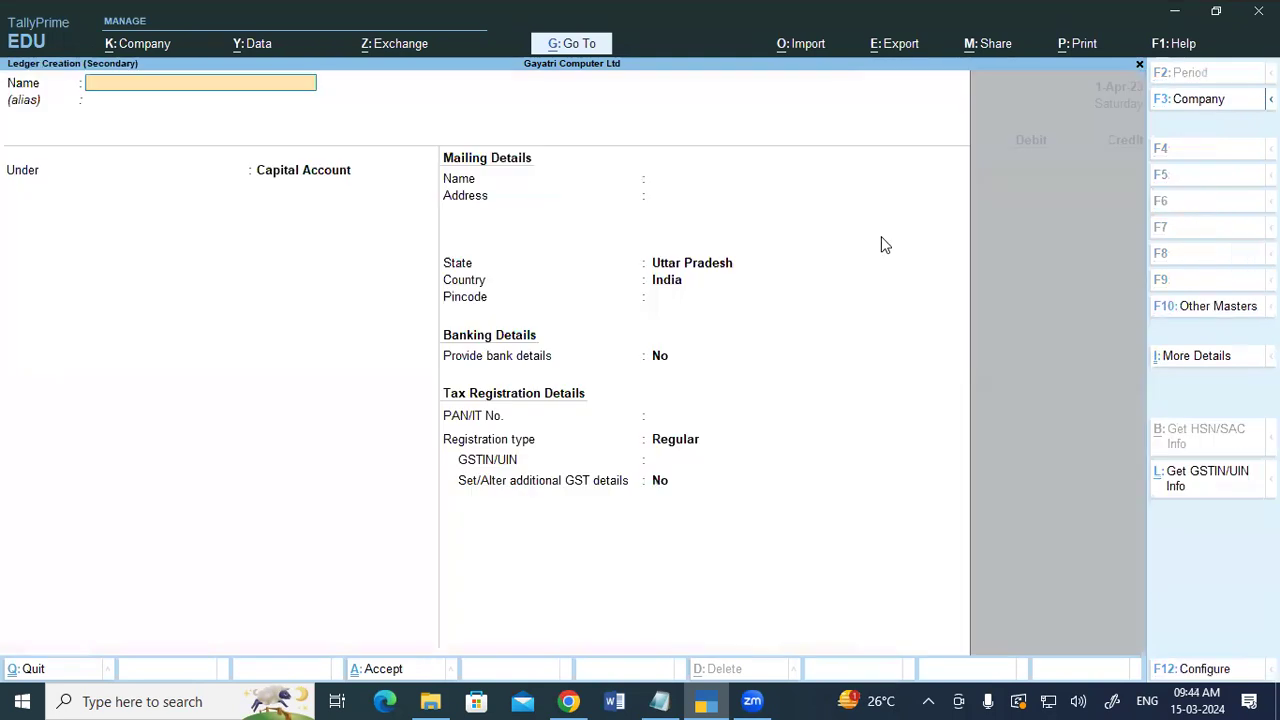
pyautogui.write('Laptop')
pyautogui.press('Return')
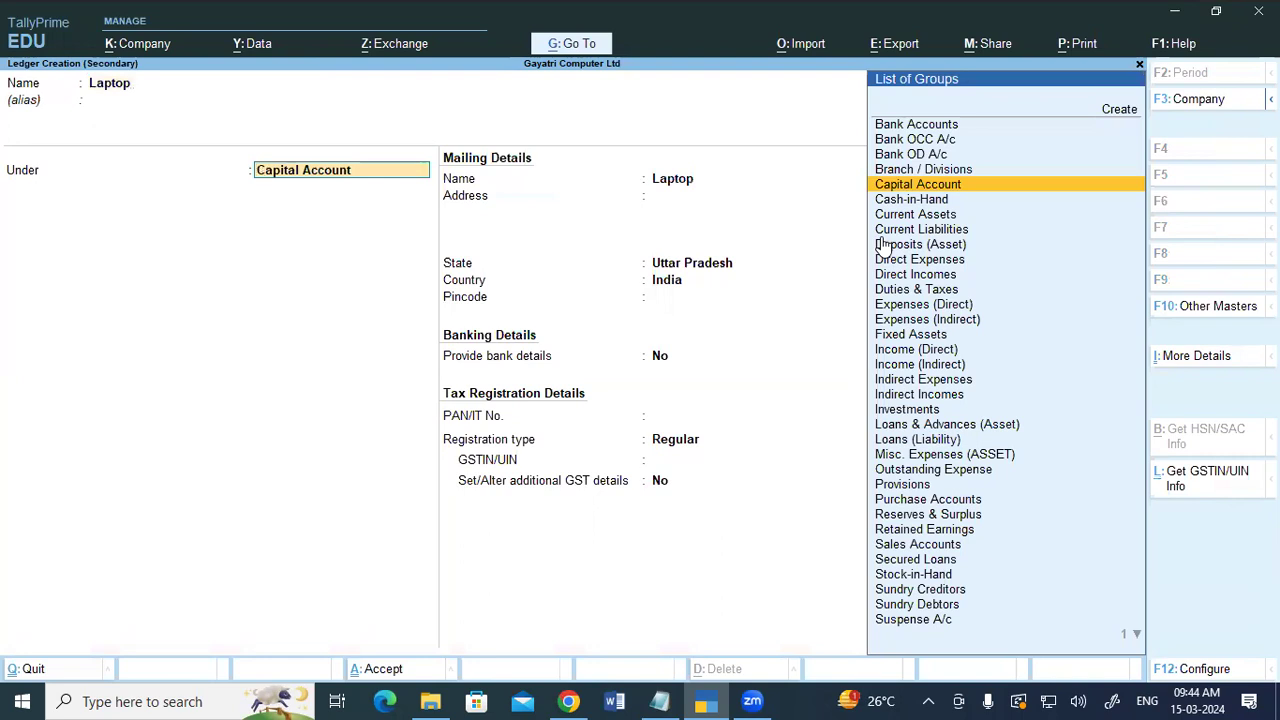
pyautogui.write('Fix')
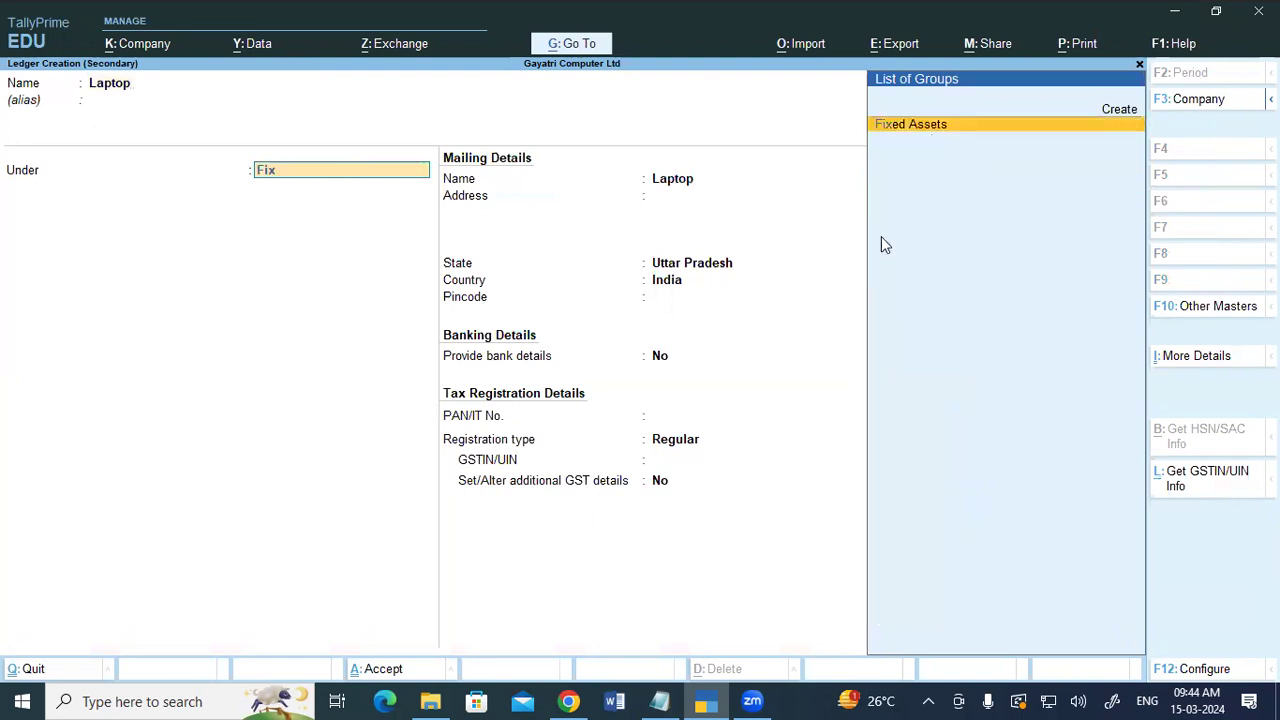
pyautogui.press('Return')
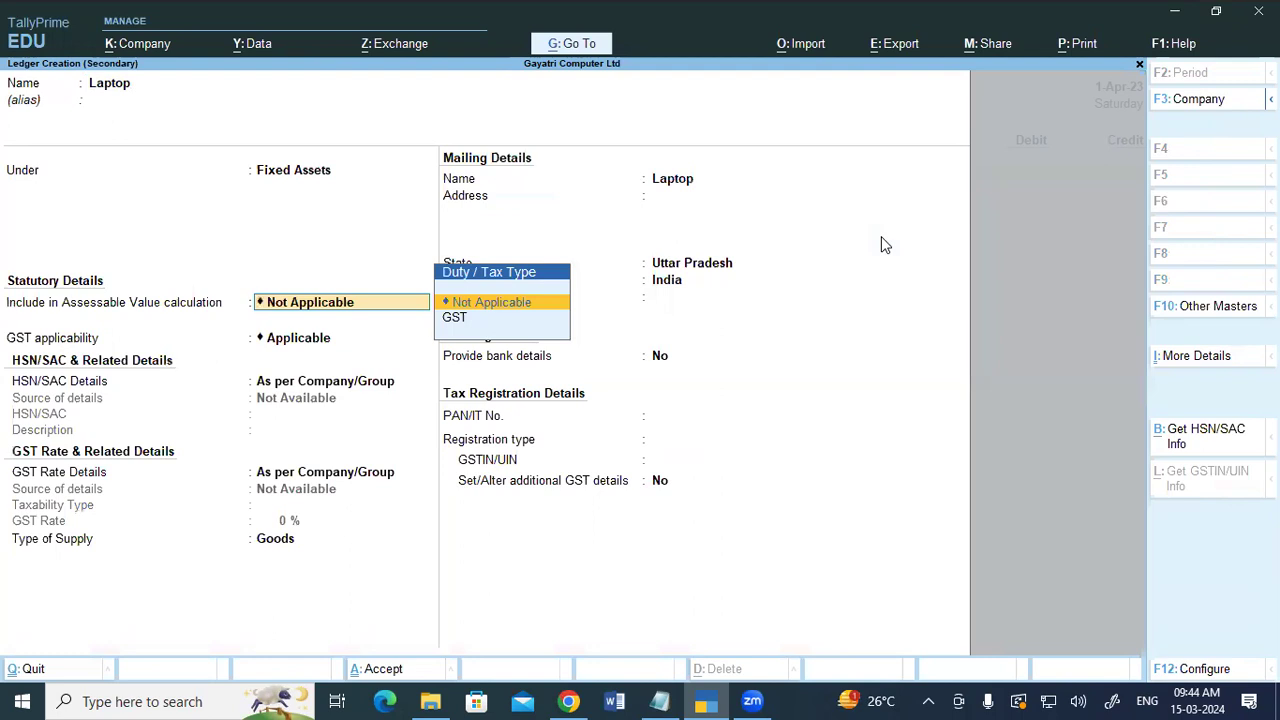
pyautogui.press('ctrl')
pyautogui.hotkey('ctrl', 'a')
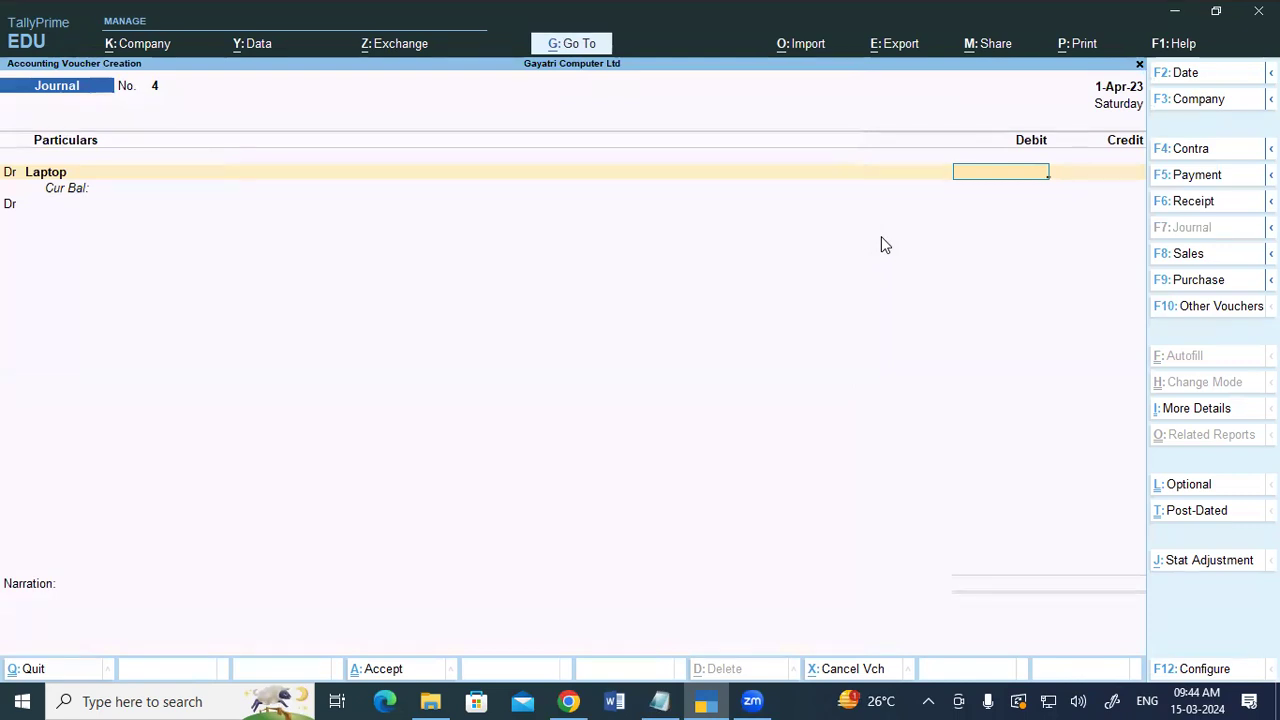
# Debit the Laptop ledger with 30,000 in the journal voucher.
pyautogui.write('30,000')
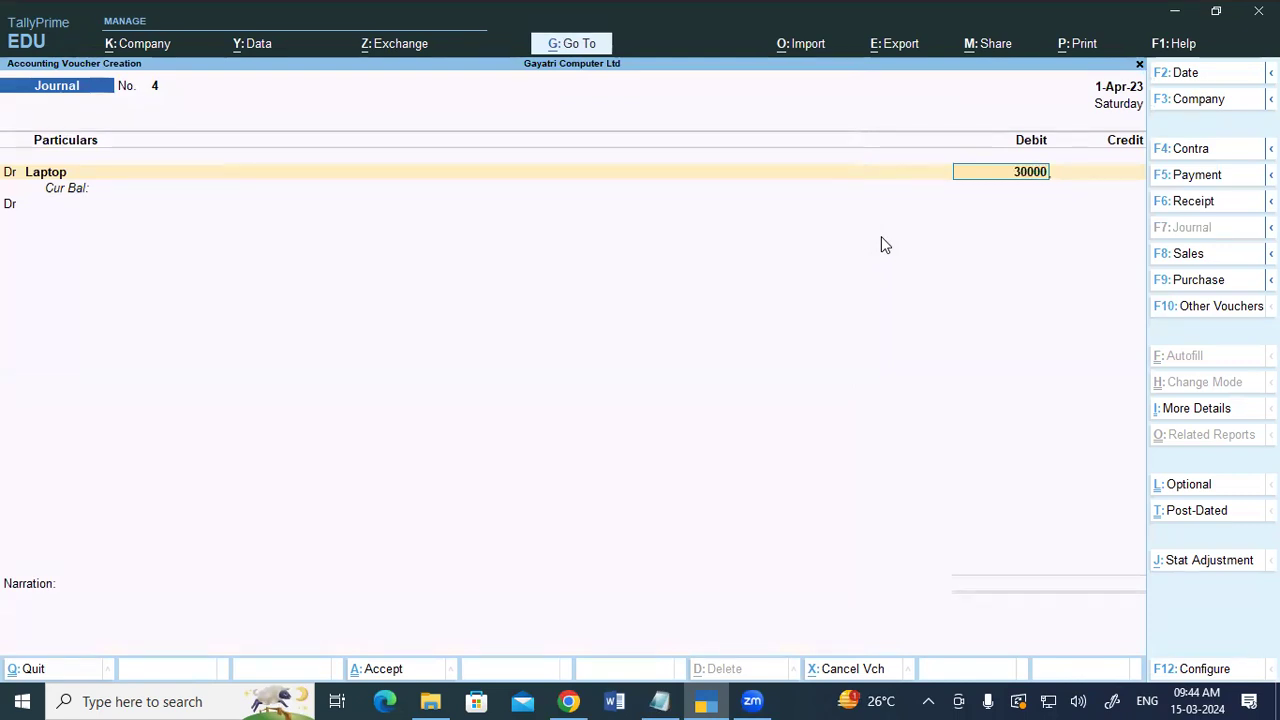
pyautogui.press('Return')
pyautogui.press('Return')
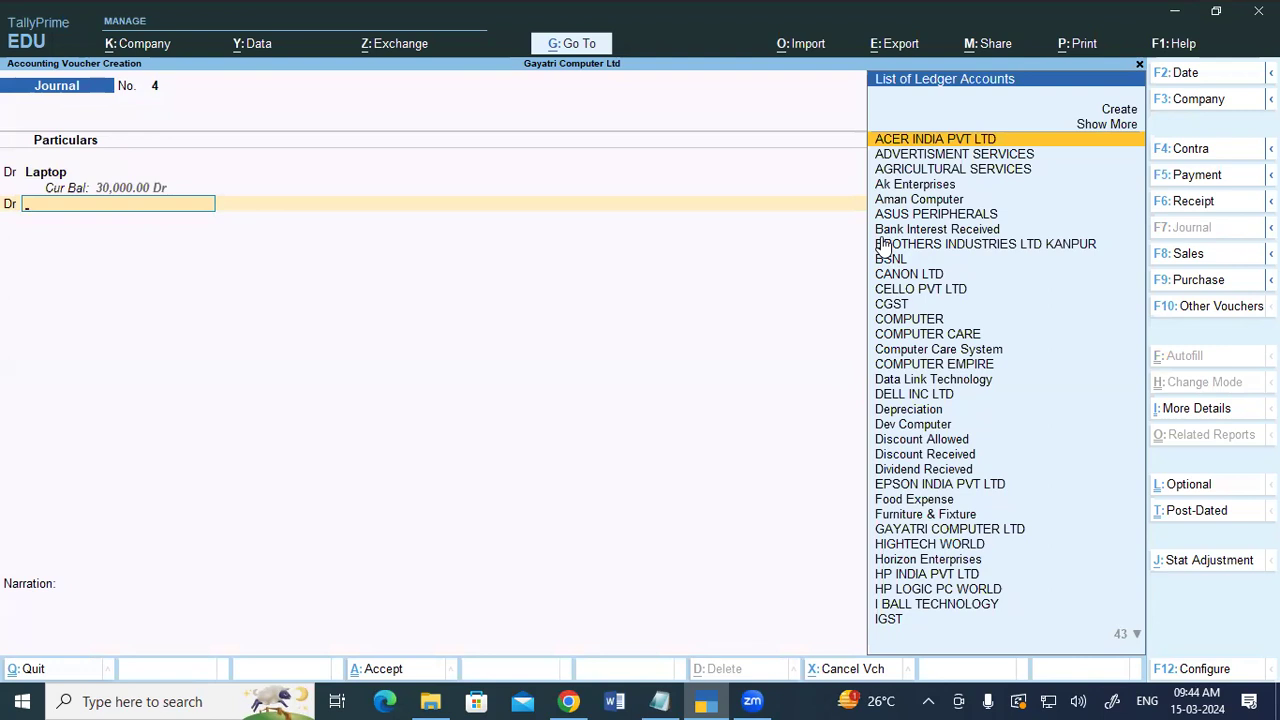
# Make the second line a credit to Cash for 30,000 and save the laptop journal voucher.
pyautogui.press('BackSpace')
pyautogui.press('c')
pyautogui.press('Return')
pyautogui.write('Cash')
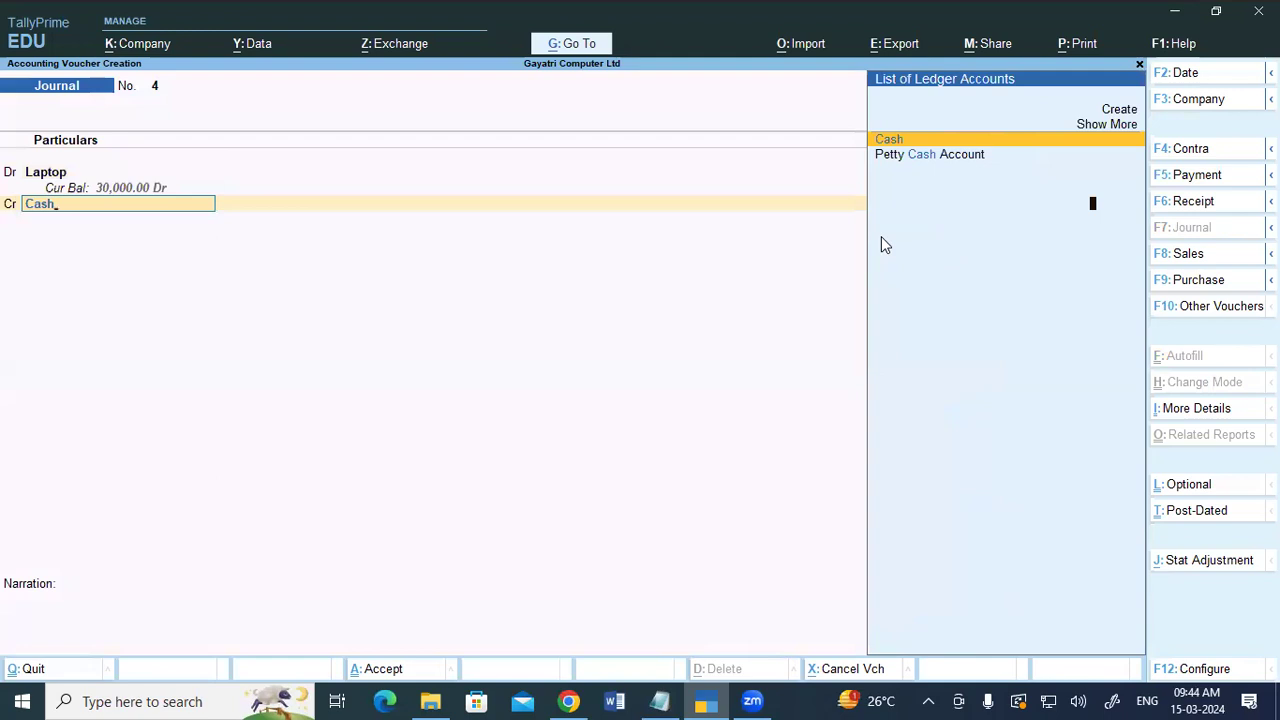
pyautogui.press('Return')
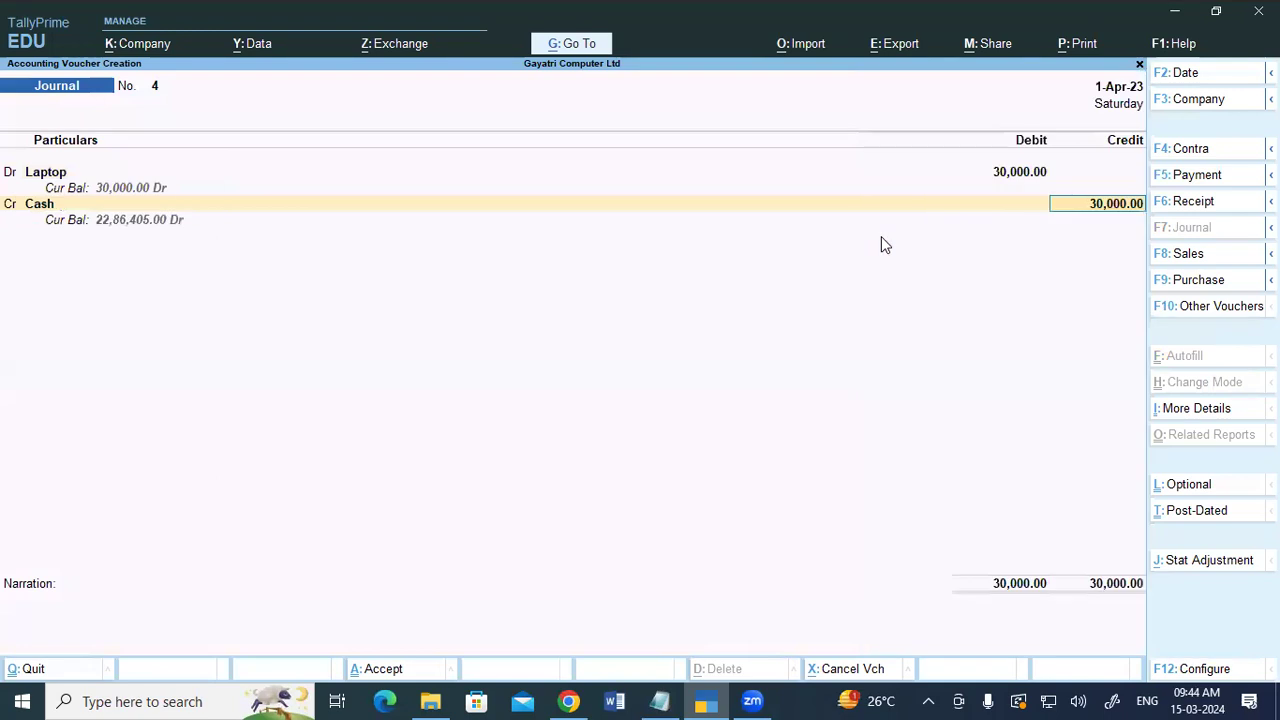
pyautogui.press('ctrl')
pyautogui.hotkey('ctrl', 'a')
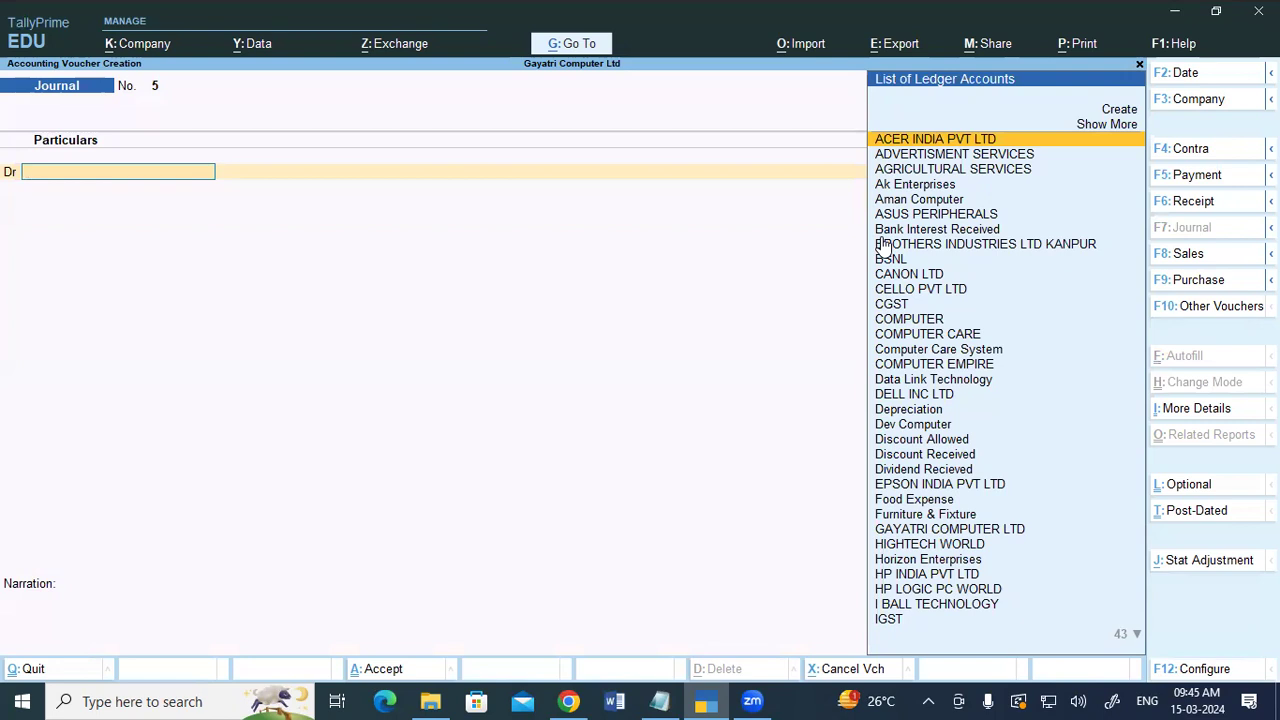
# Create a ledger named Purchase Goods under Purchase Accounts for the new journal's debit line.
pyautogui.write('Pu')
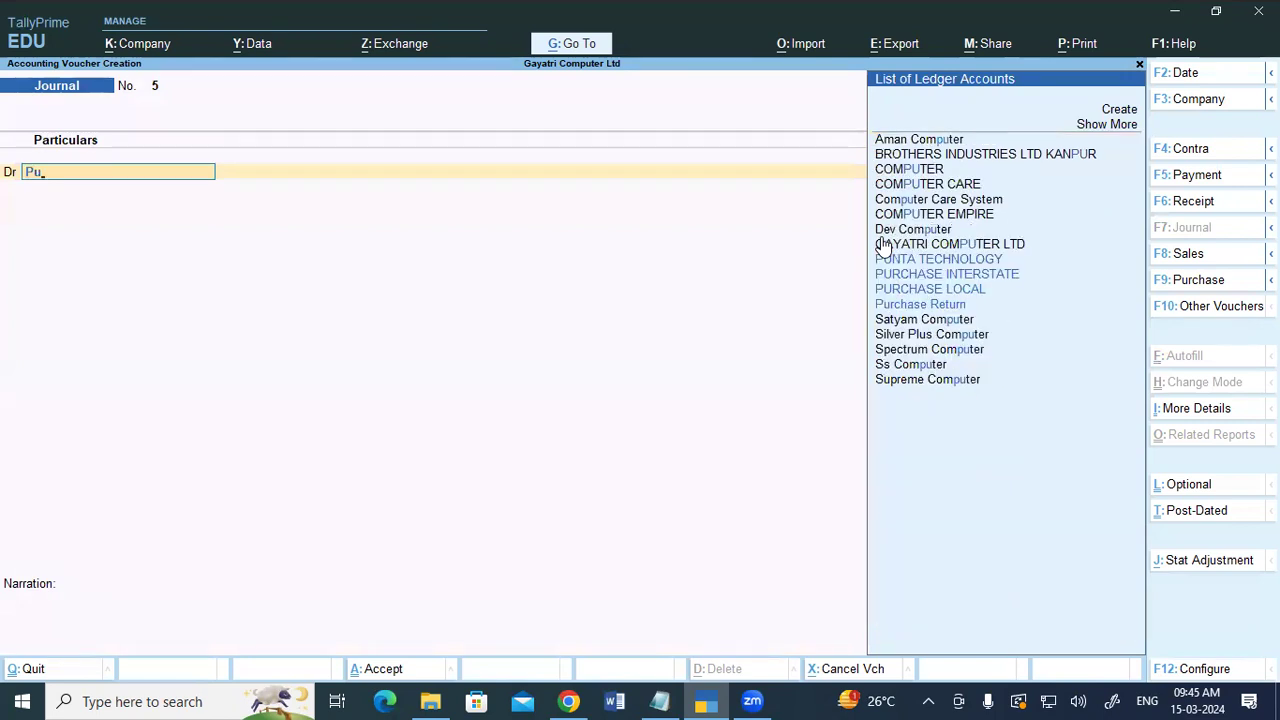
pyautogui.hotkey('alt', 'c')
pyautogui.write('Purchas')
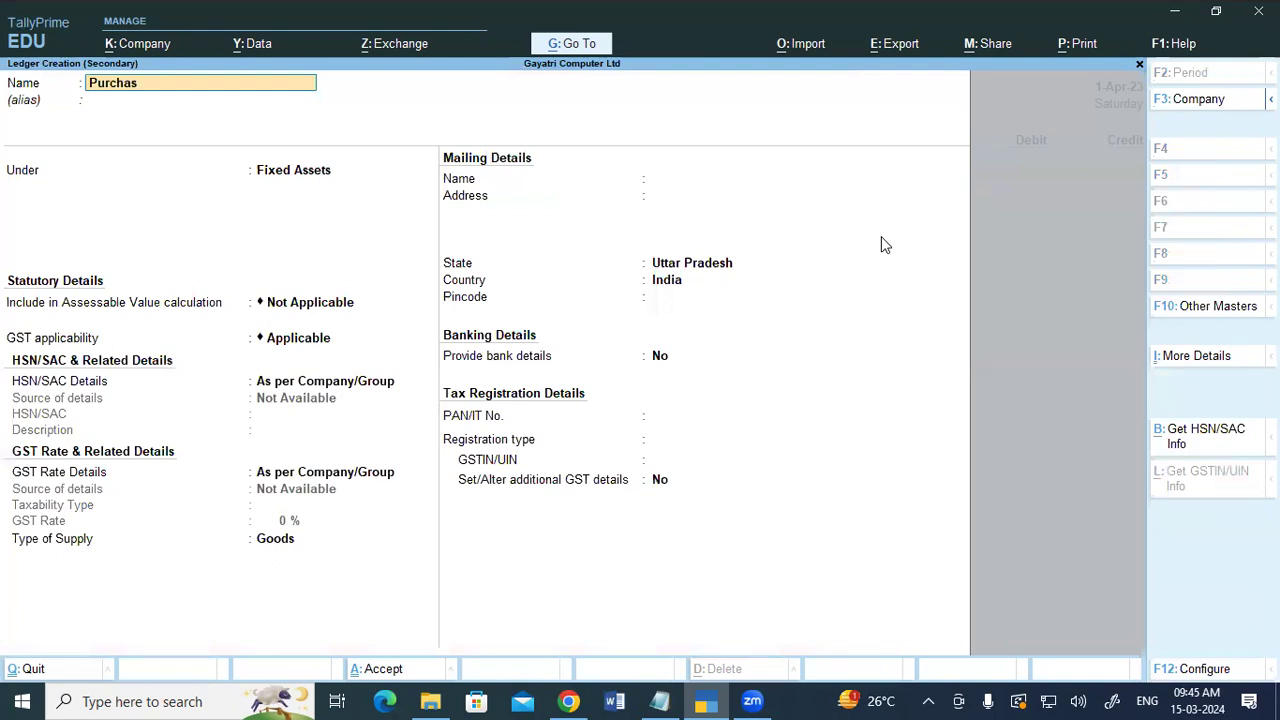
pyautogui.write('e Goods')
pyautogui.press('Return')
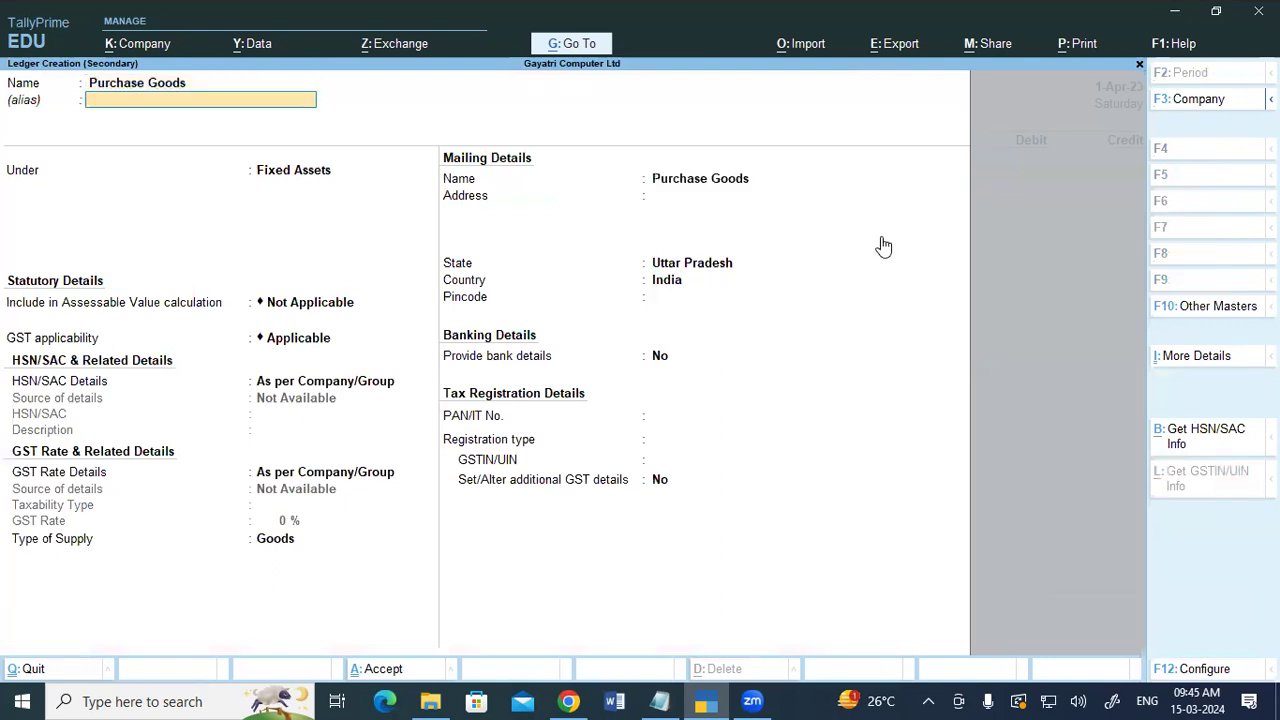
pyautogui.press('Return')
pyautogui.write('Pur')
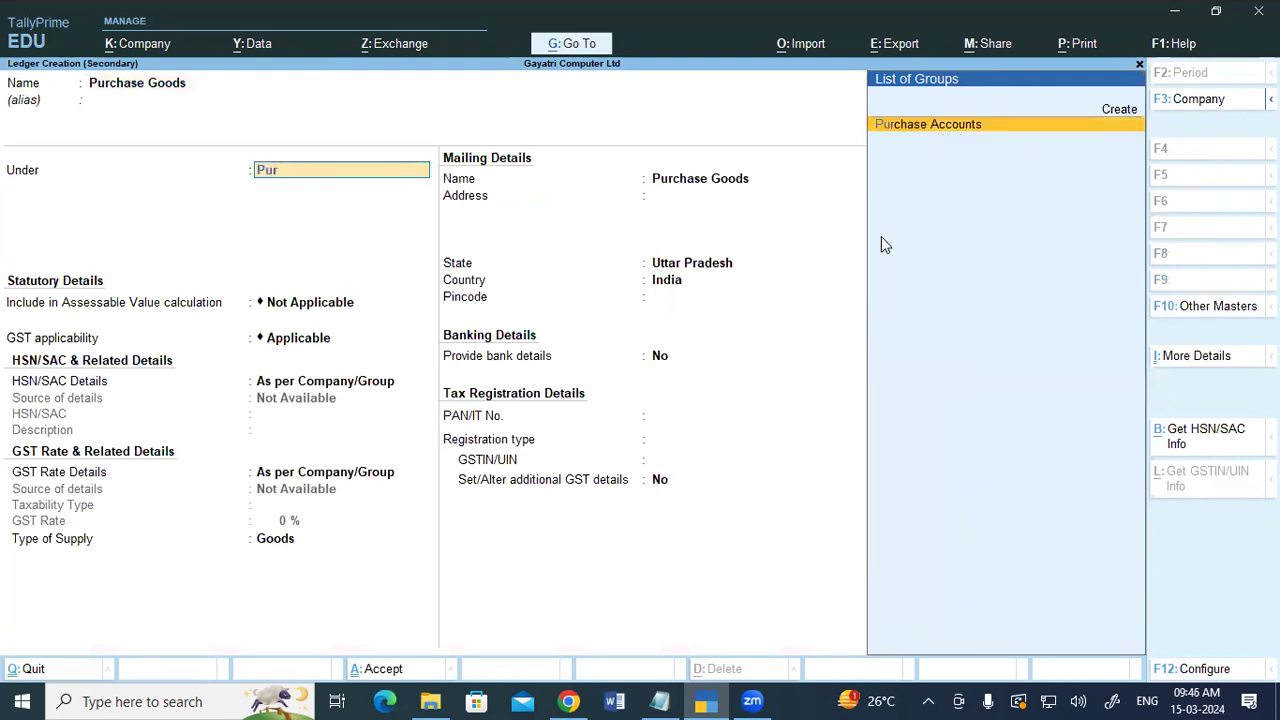
pyautogui.press('Return')
pyautogui.hotkey('ctrl', 'a')
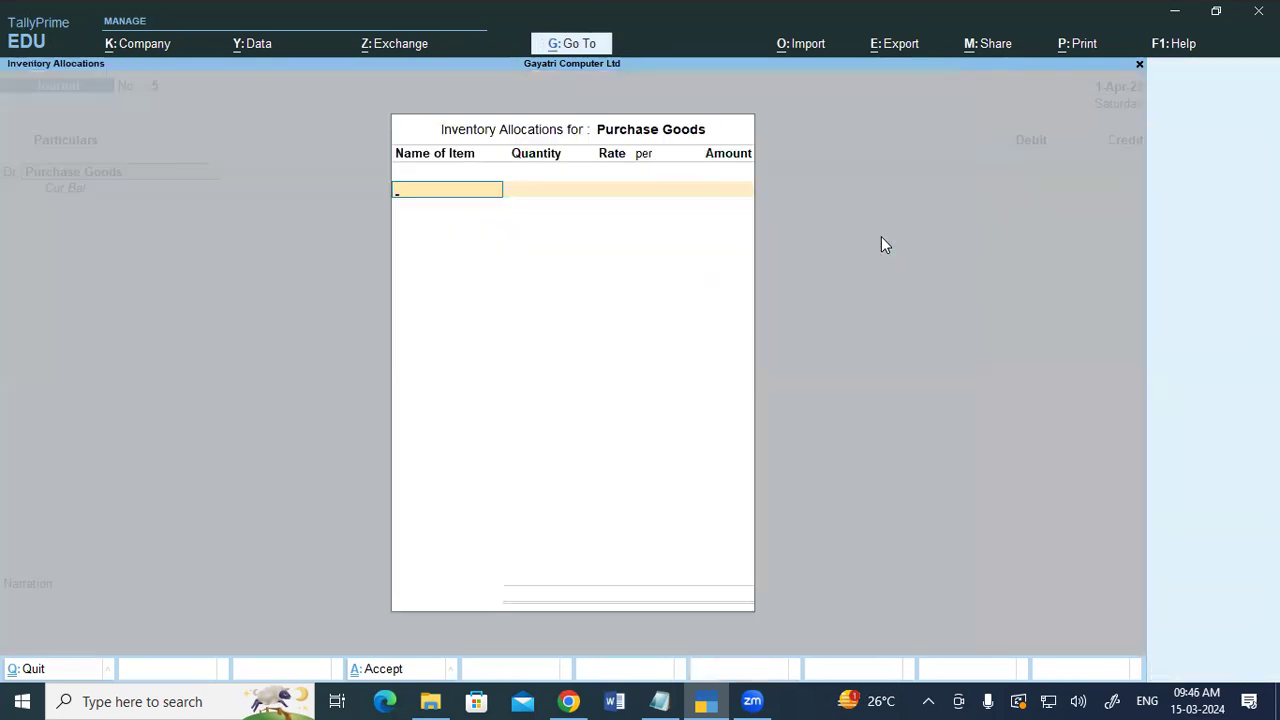
# Skip the inventory allocation and debit Purchase Goods with 25,000.
pyautogui.press('Escape')
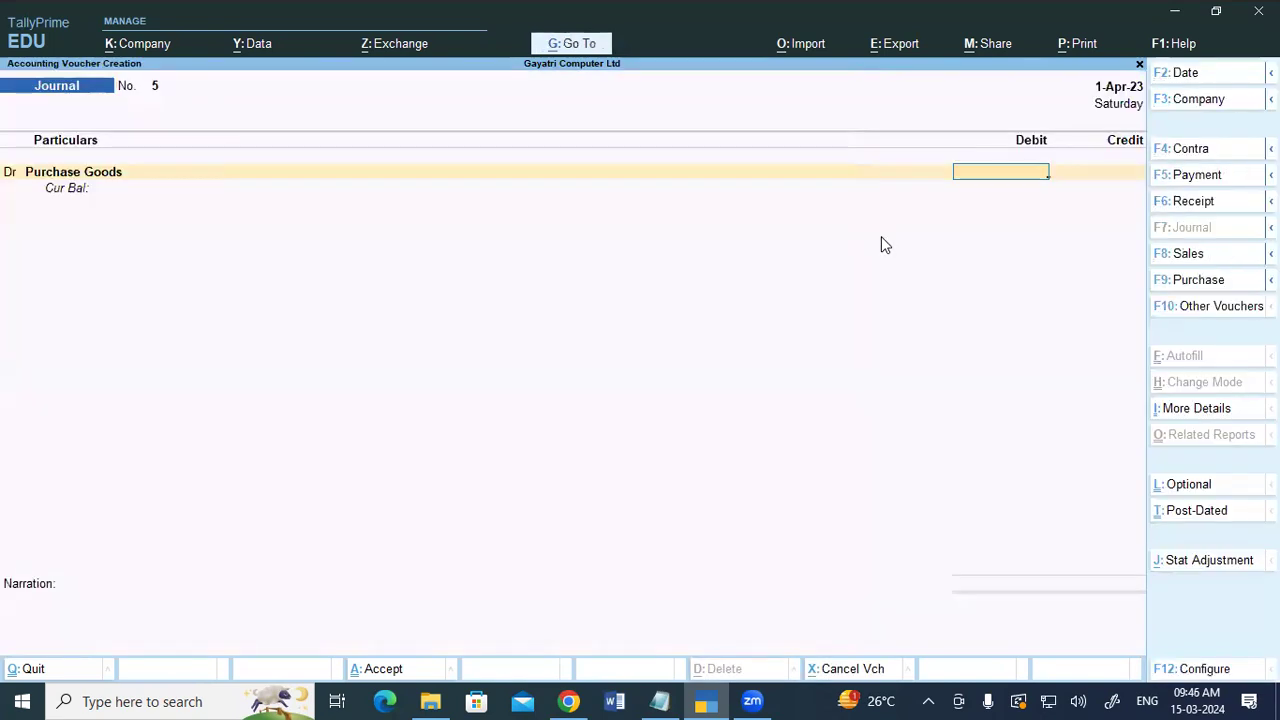
pyautogui.write('250')
pyautogui.press('Return')
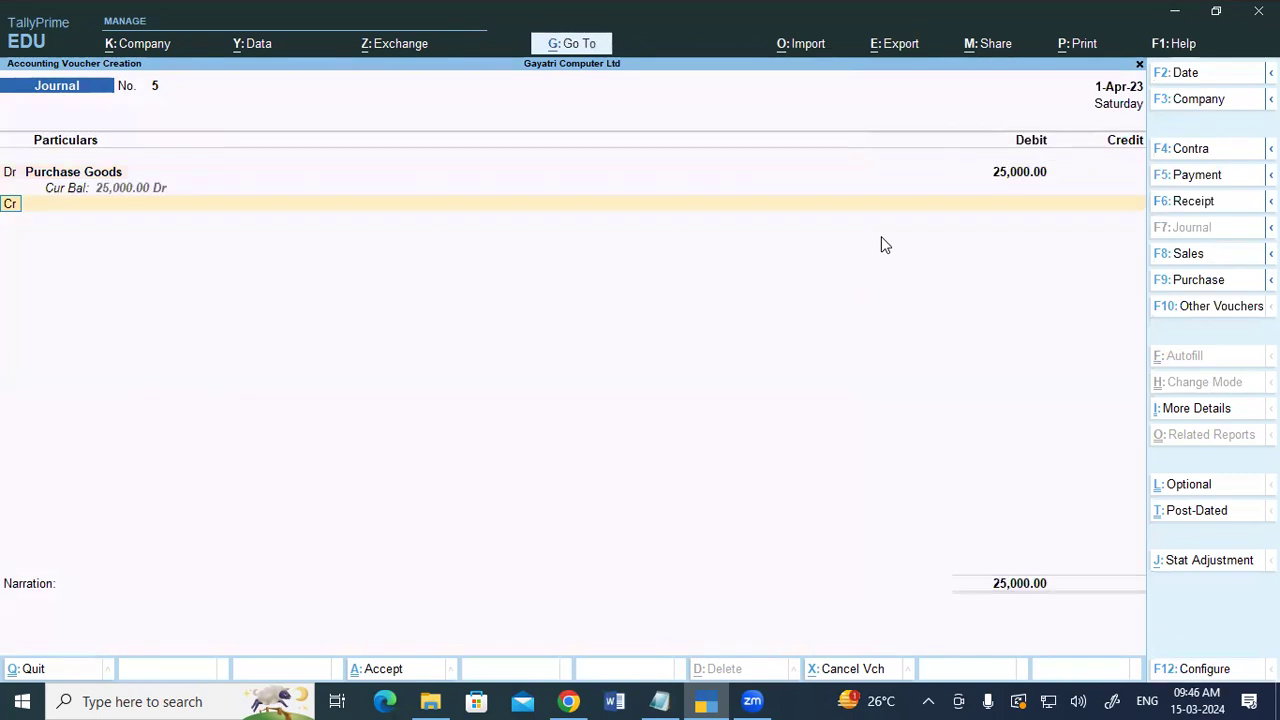
pyautogui.press('Return')
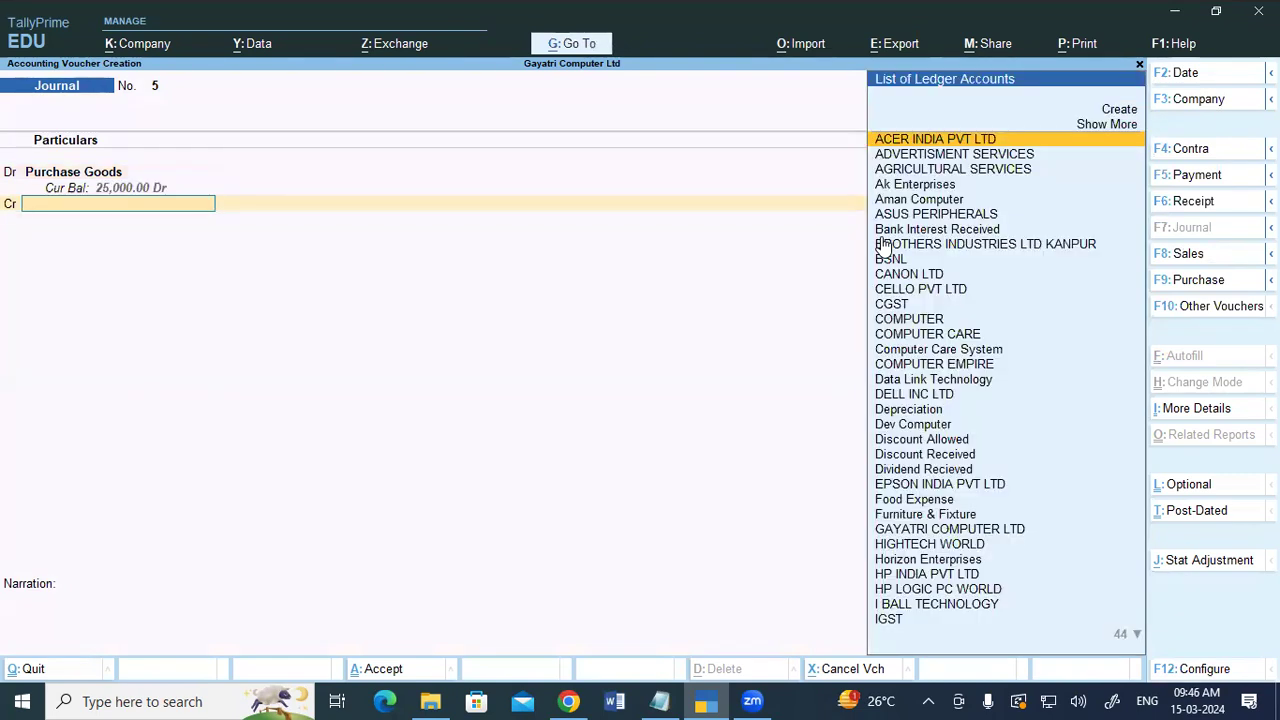
# Credit Cash with 25,000 and save the Purchase Goods journal voucher.
pyautogui.write('Cash')
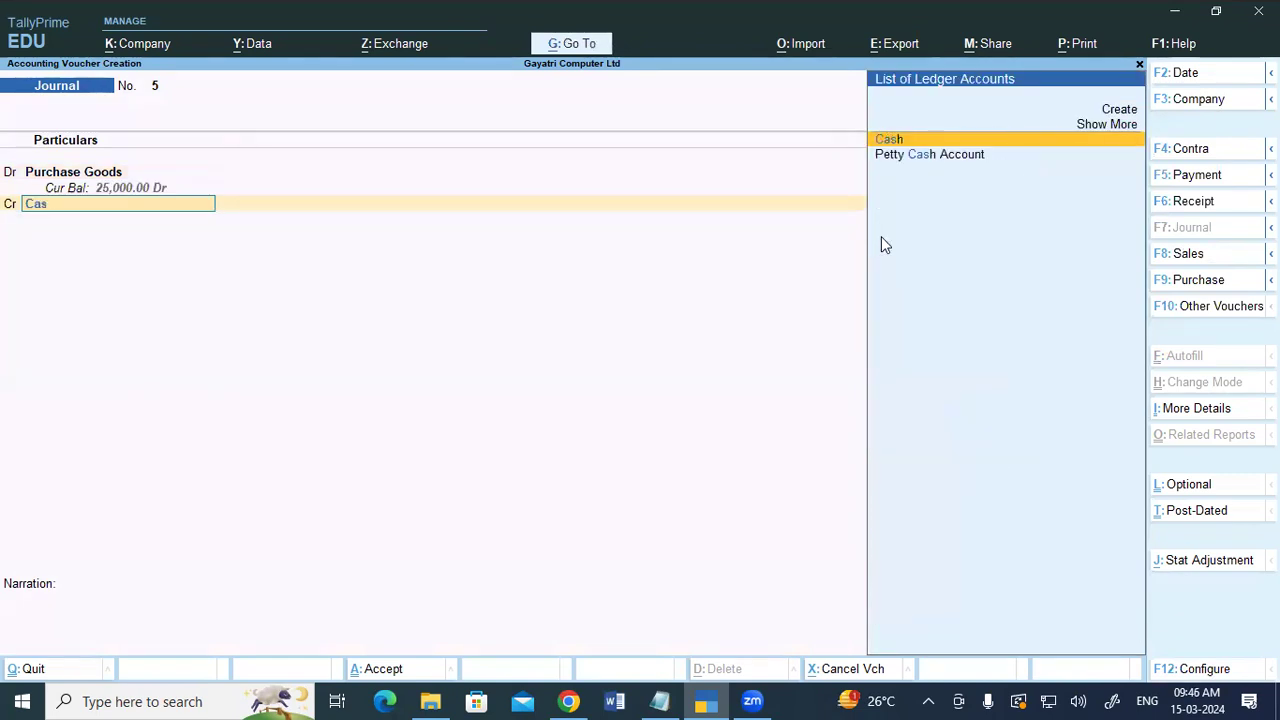
pyautogui.press('Return')
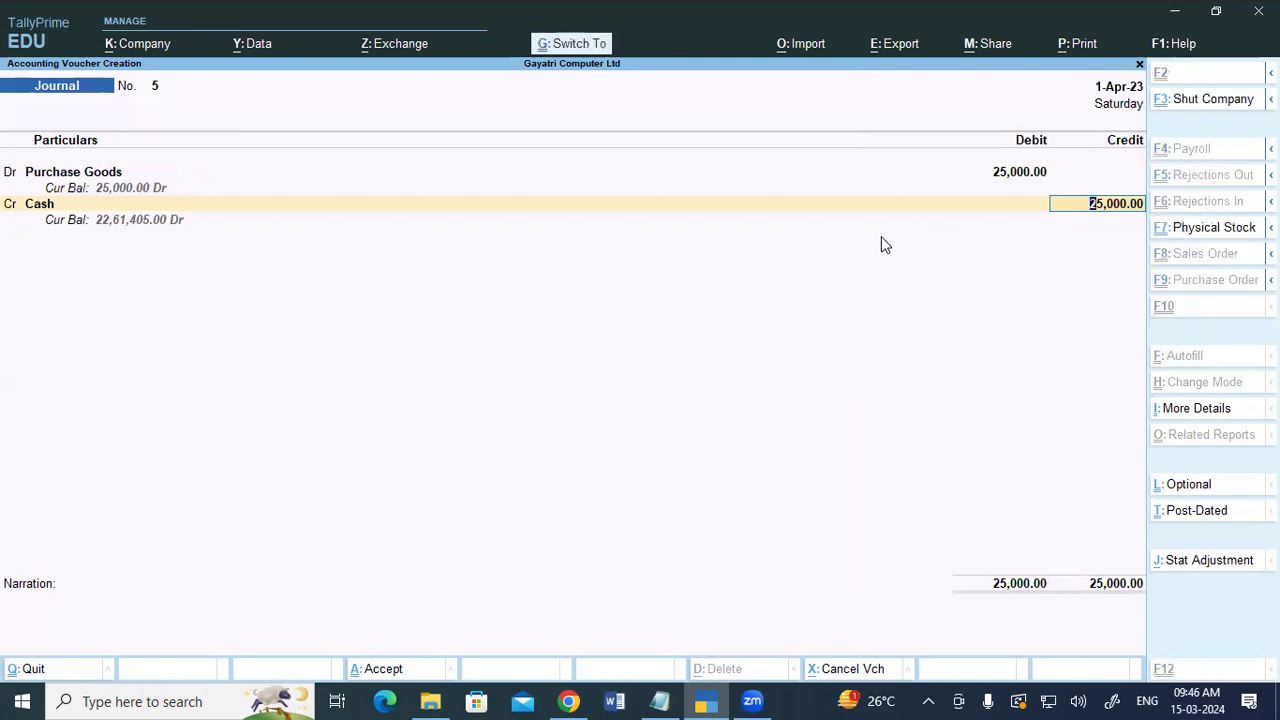
pyautogui.hotkey('ctrl', 'a')
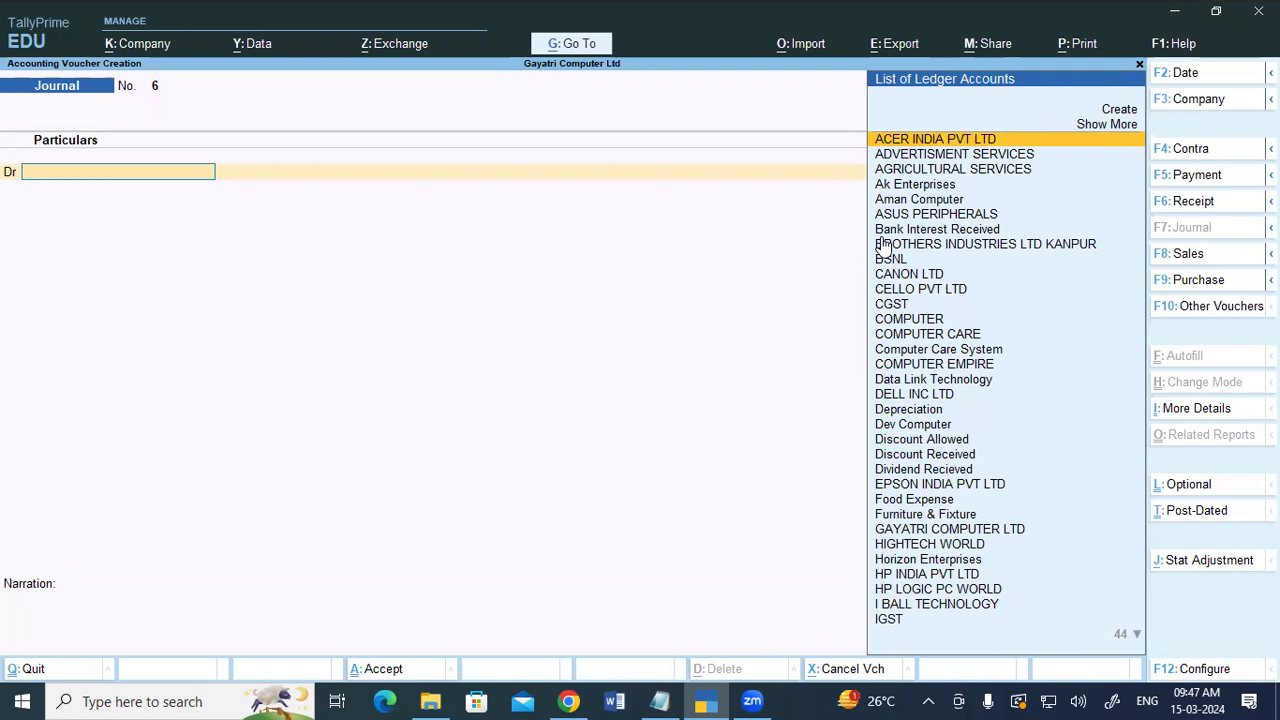
# Debit Current Account at Sbi Bank with 2,000 in the new journal, keeping the Cheque/DD bank allocation dated 1-Apr-23.
pyautogui.write('Sbi')
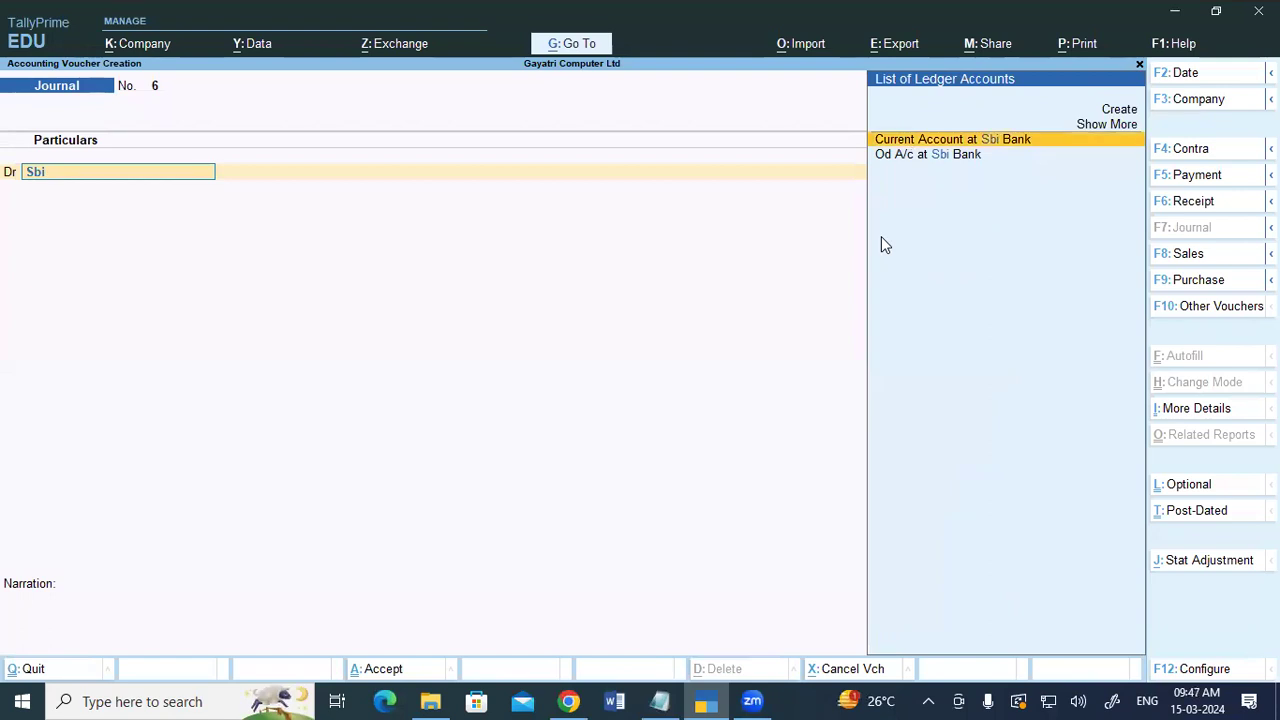
pyautogui.press('Return')
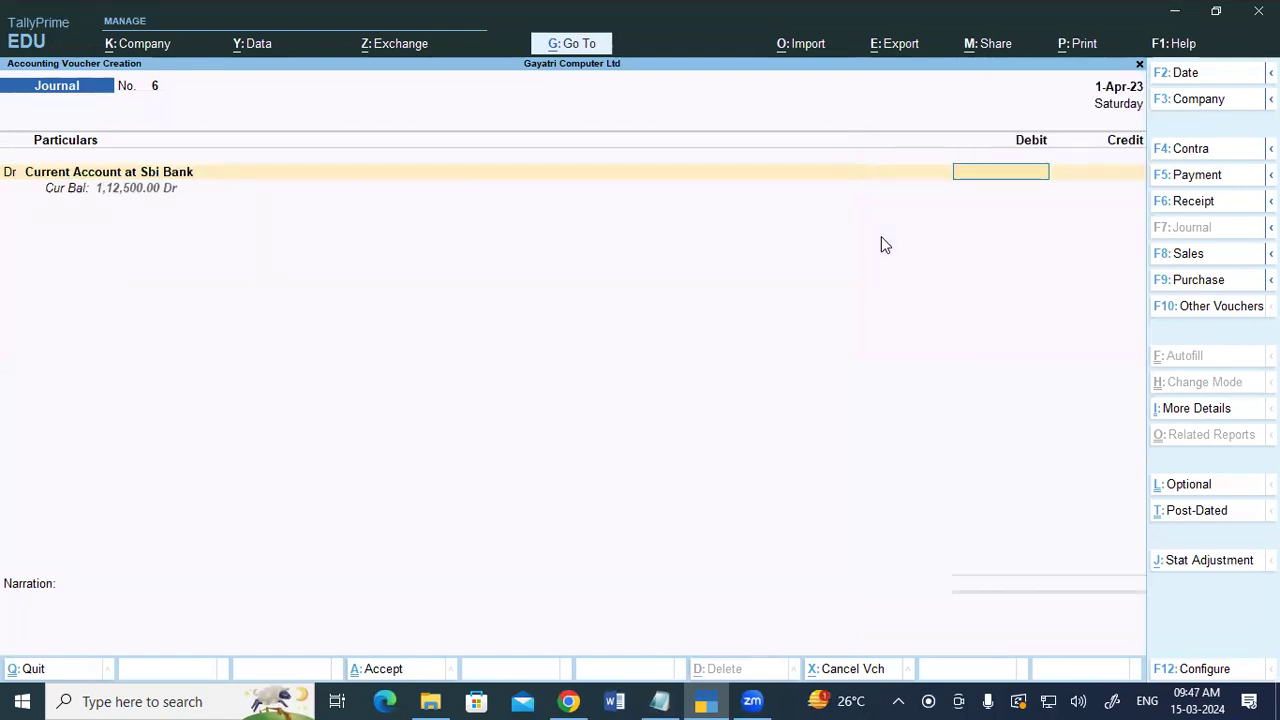
pyautogui.write('2000')
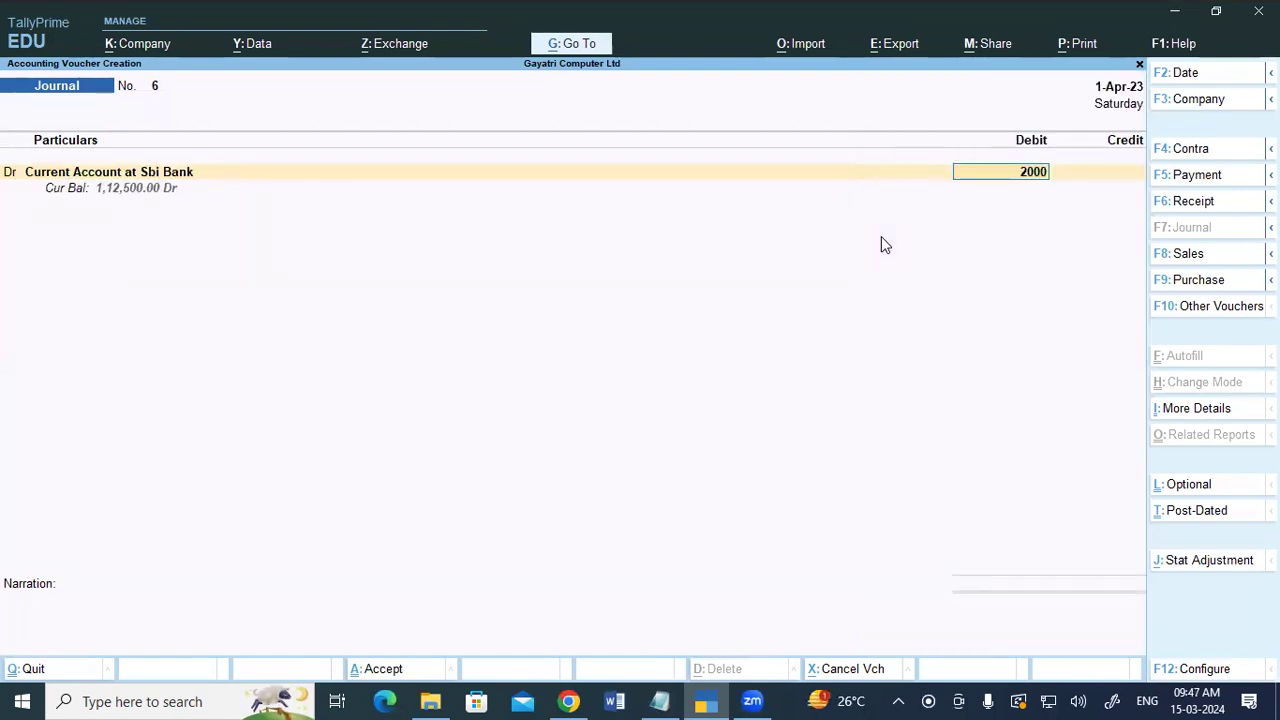
pyautogui.press('Return')
pyautogui.press('Return')
pyautogui.press('Return')
pyautogui.press('Return')
pyautogui.press('Return')
pyautogui.press('Return')
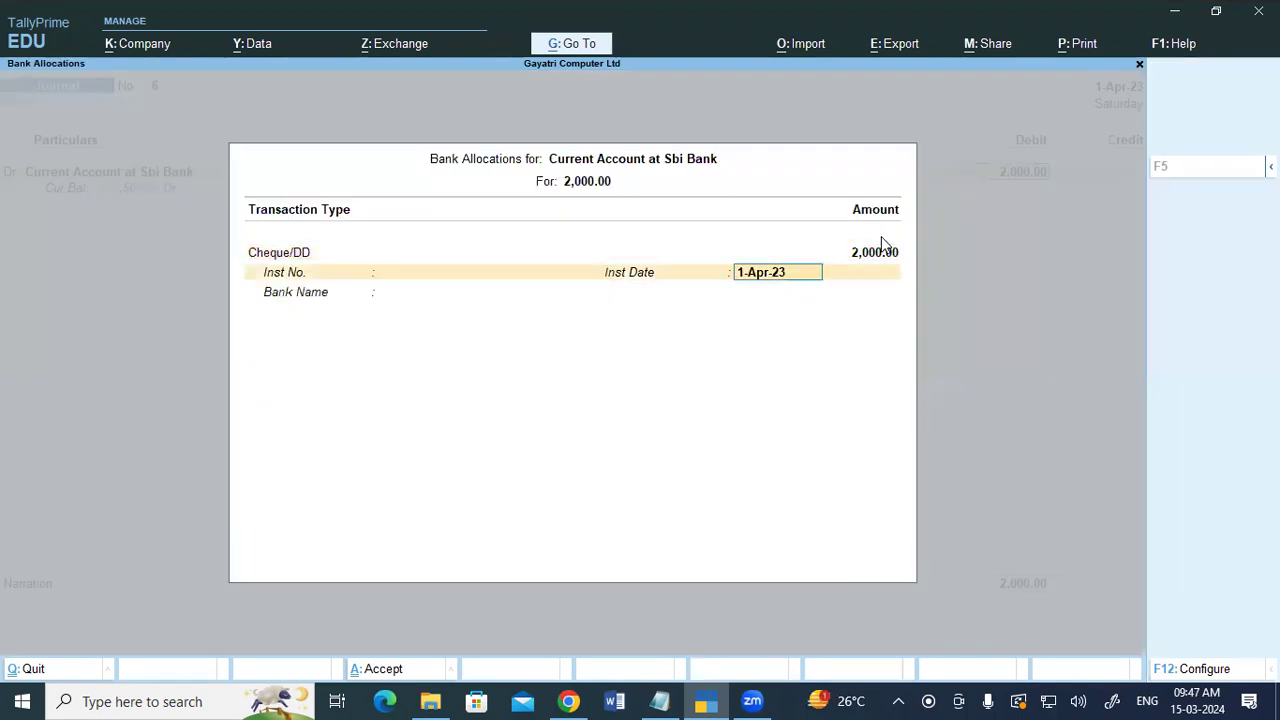
# Add a second debit line for Od A/c at Sbi Bank with 5,000 and accept its bank allocation.
pyautogui.press('d')
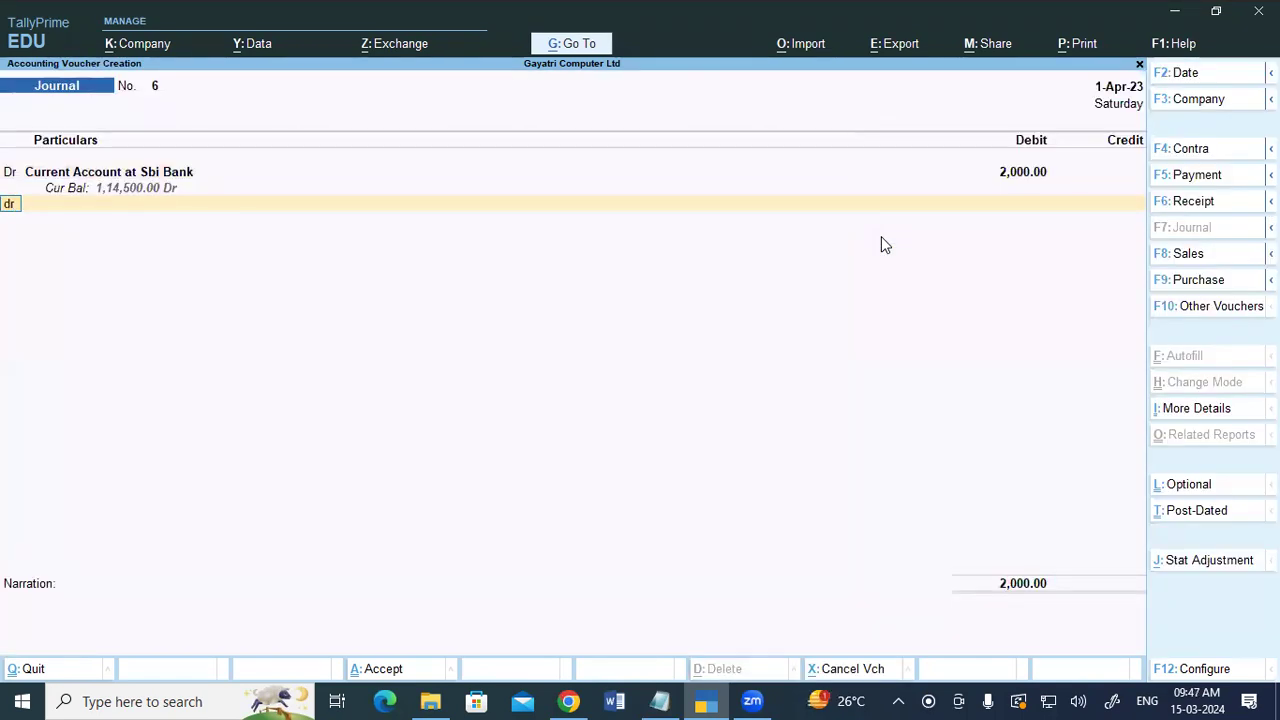
pyautogui.press('Return')
pyautogui.write('Sb')
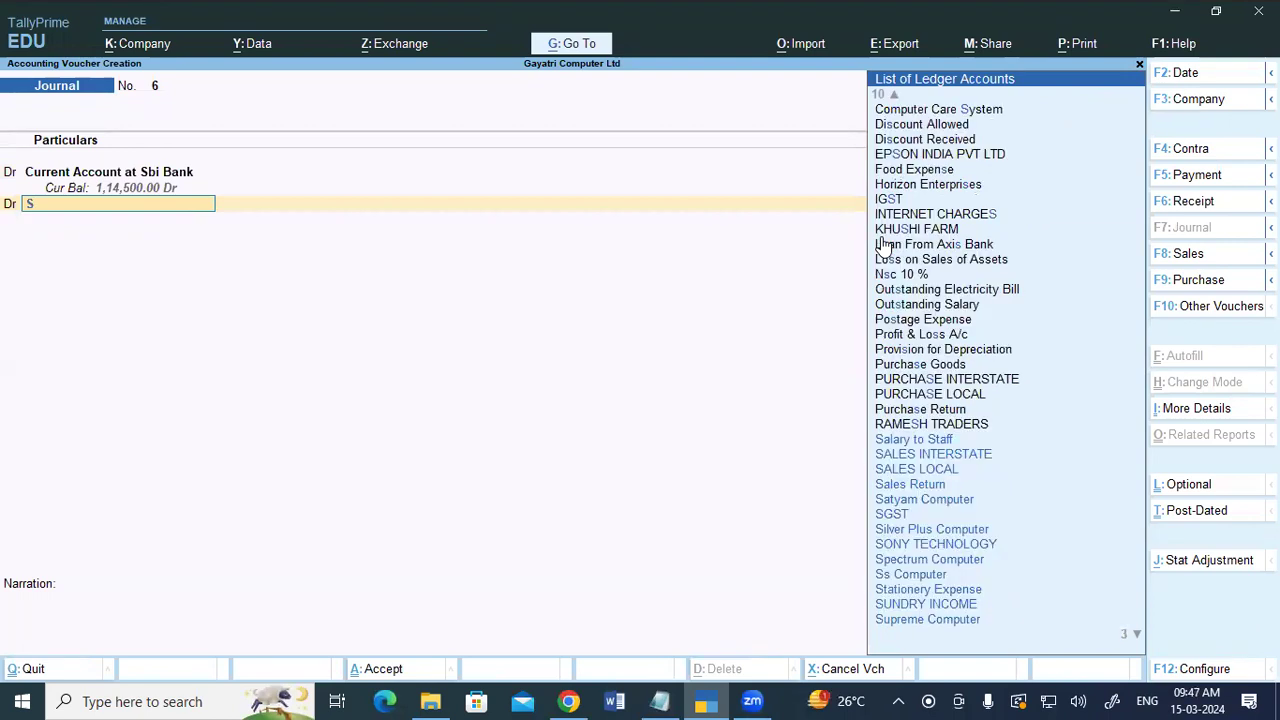
pyautogui.press('Down')
pyautogui.press('Down')
pyautogui.press('Down')
pyautogui.press('Return')
pyautogui.write('5000')
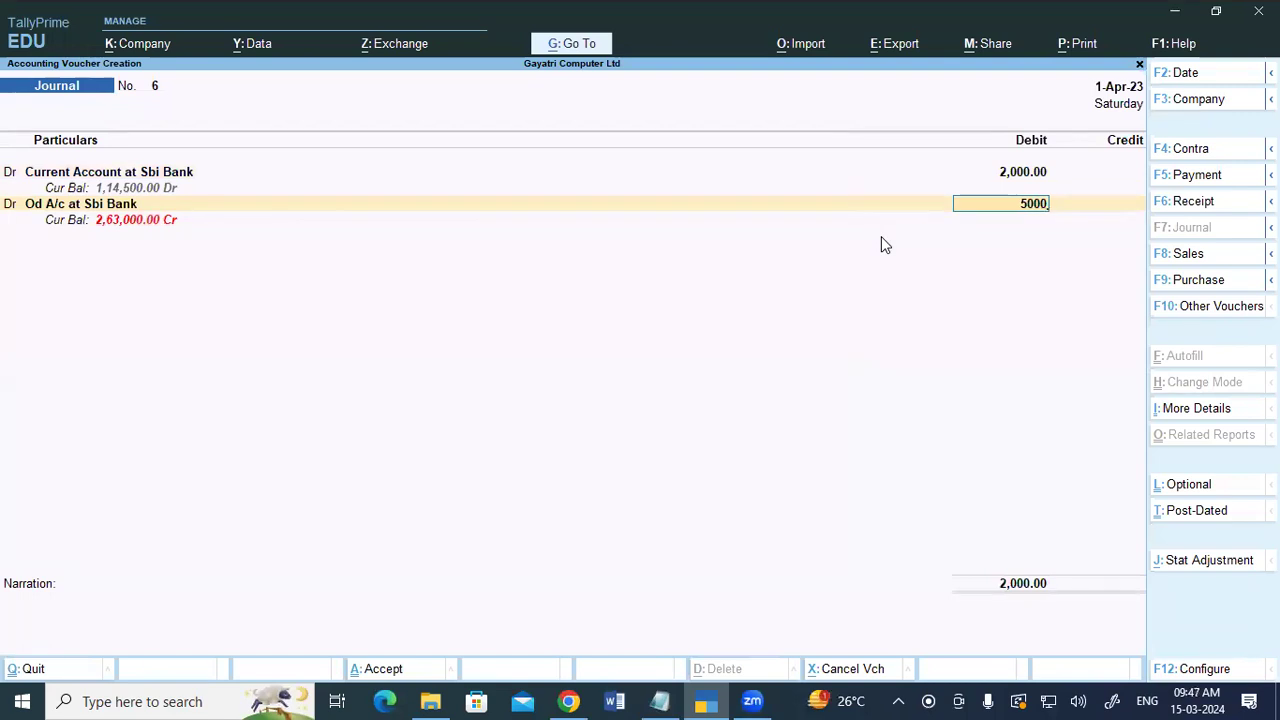
pyautogui.press('Return')
pyautogui.press('Return')
pyautogui.press('Return')
pyautogui.press('Return')
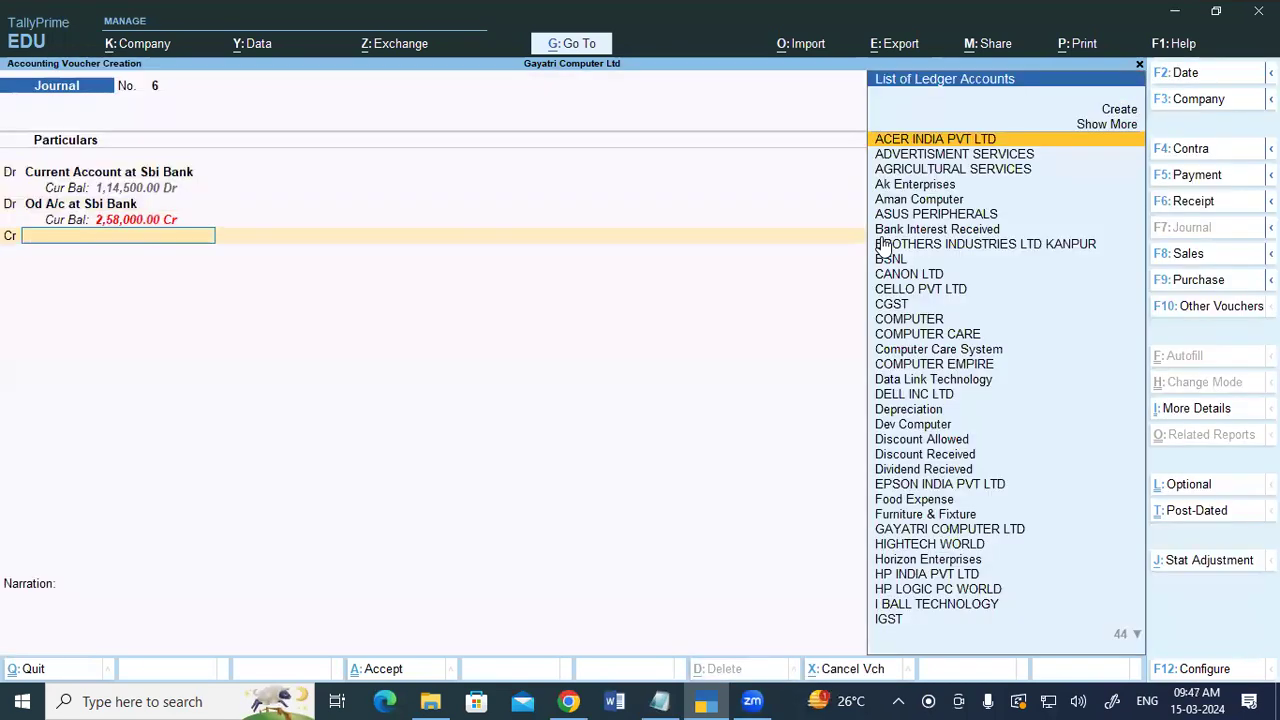
# Credit Cash with 7,000 against the two Sbi Bank debit lines.
pyautogui.press('BackSpace')
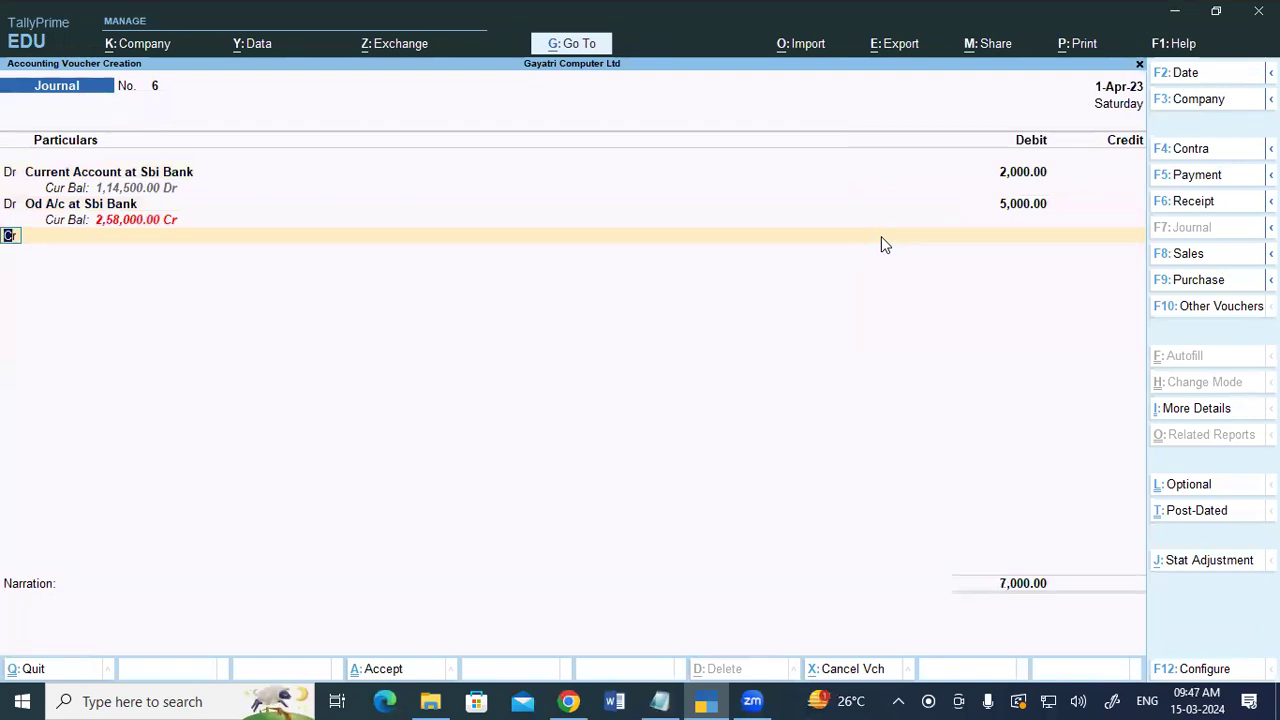
pyautogui.press('Return')
pyautogui.write('cash')
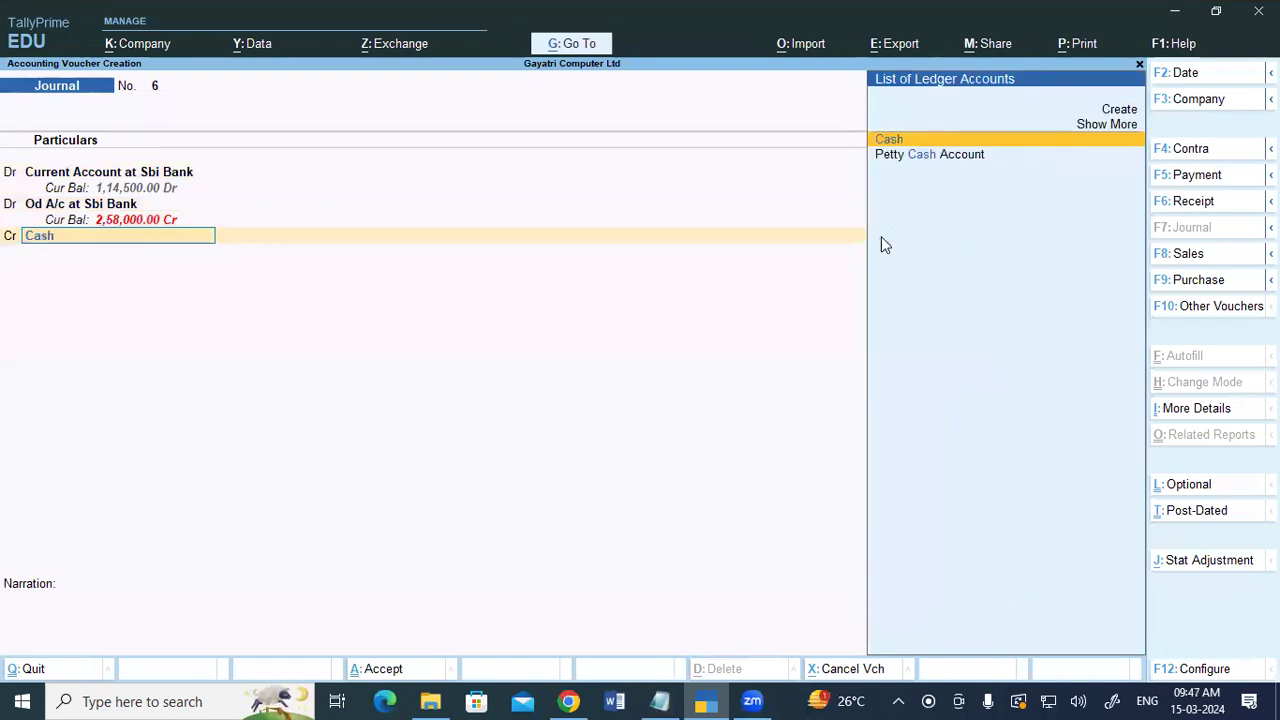
pyautogui.press('Return')
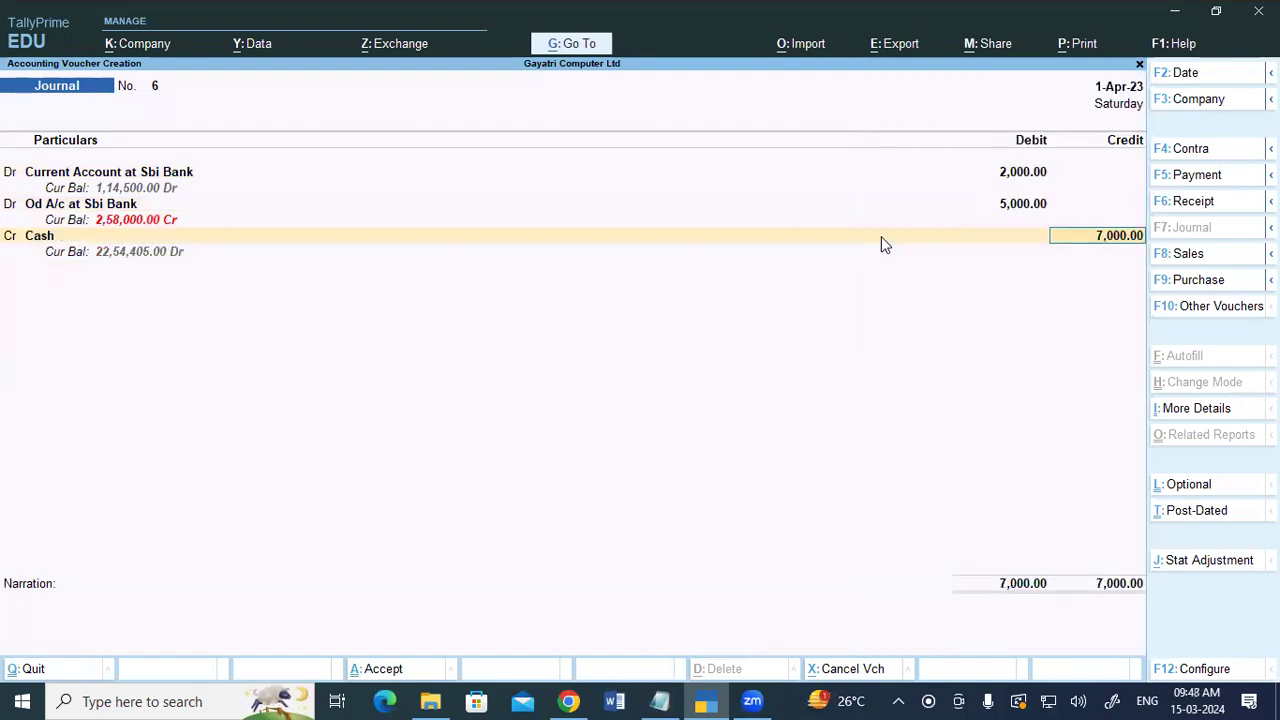
# Save the Sbi Bank cash deposit journal and debit Cash with 5,000 in a new journal voucher.
pyautogui.press('ctrl')
pyautogui.hotkey('ctrl', 'a')
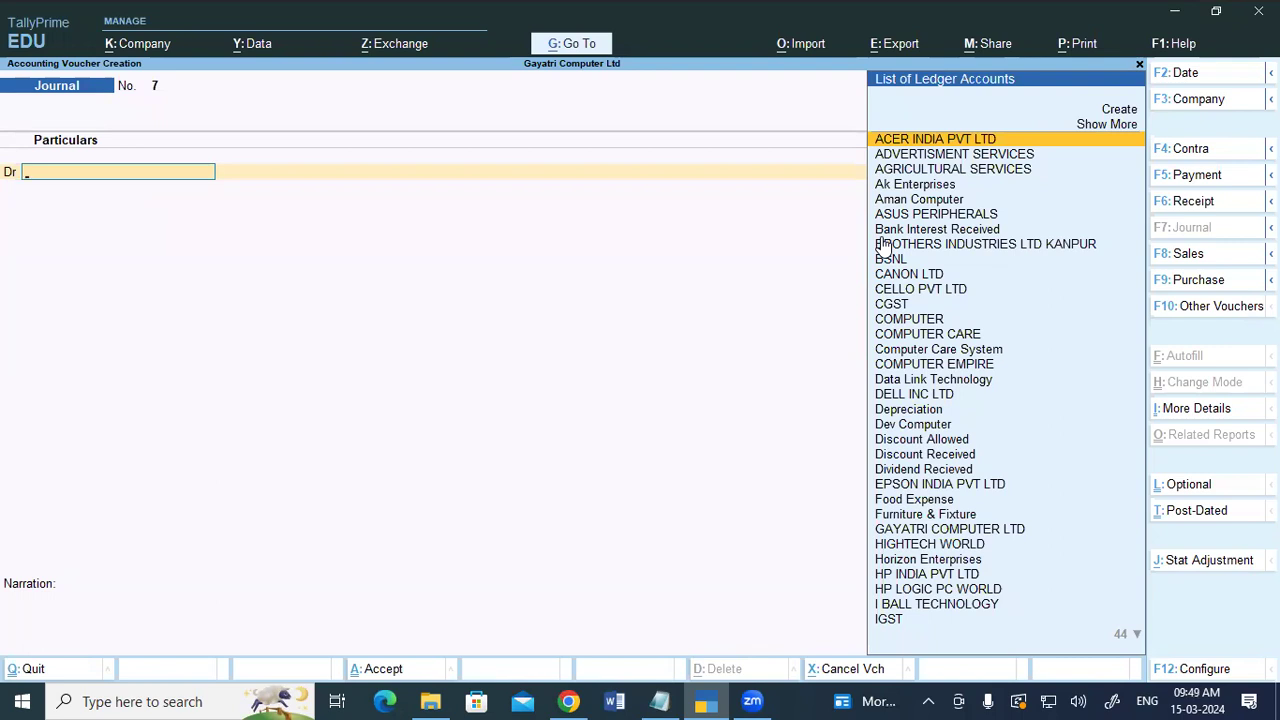
pyautogui.write('C')
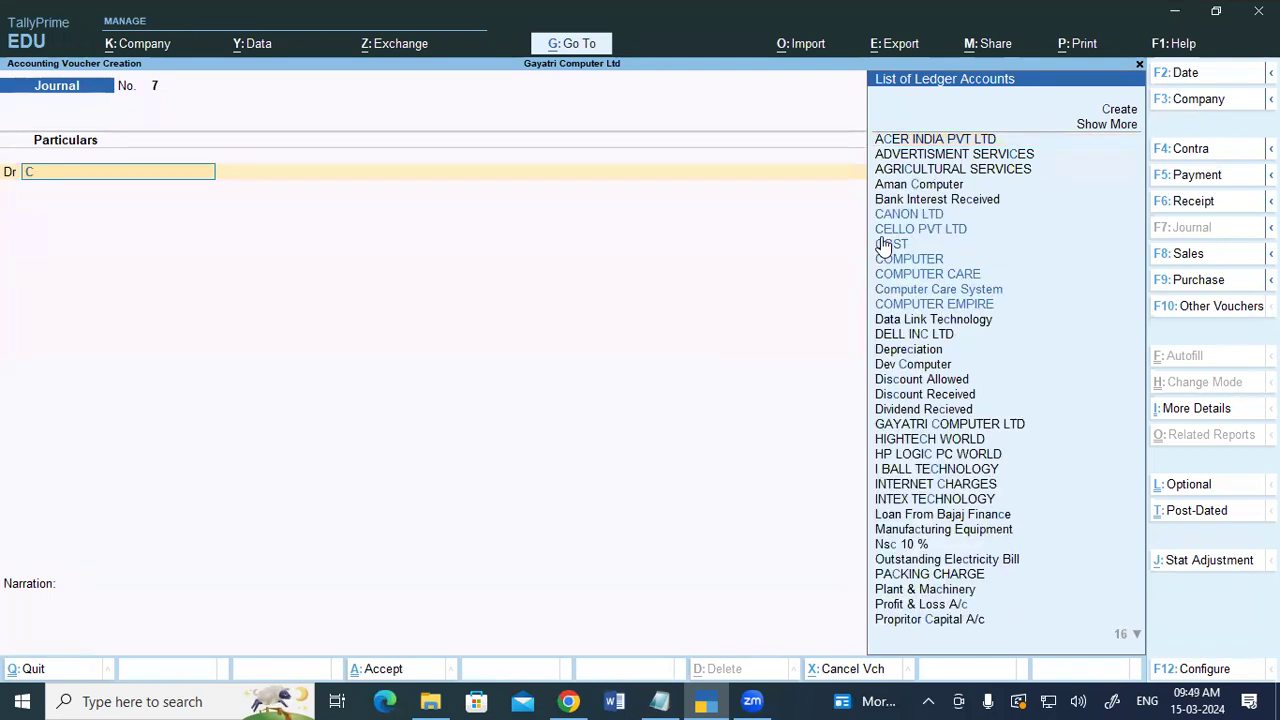
pyautogui.write('ash')
pyautogui.press('Return')
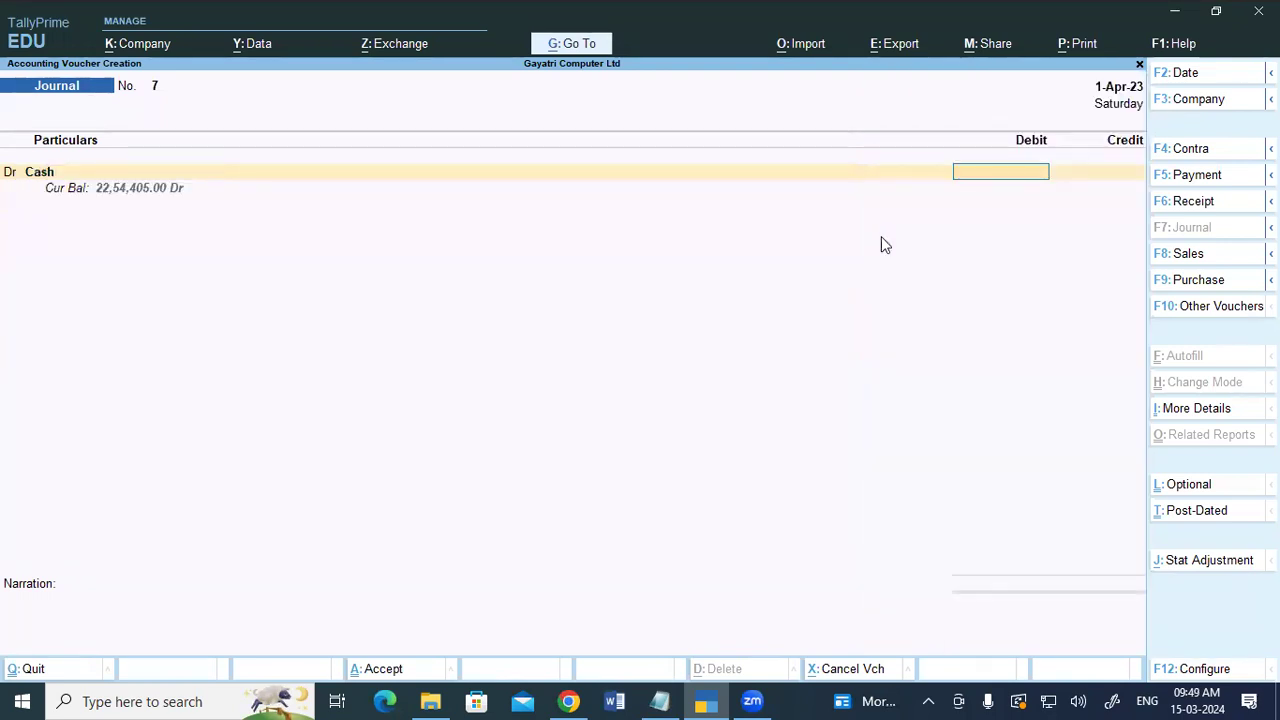
pyautogui.write('5000')
pyautogui.press('Return')
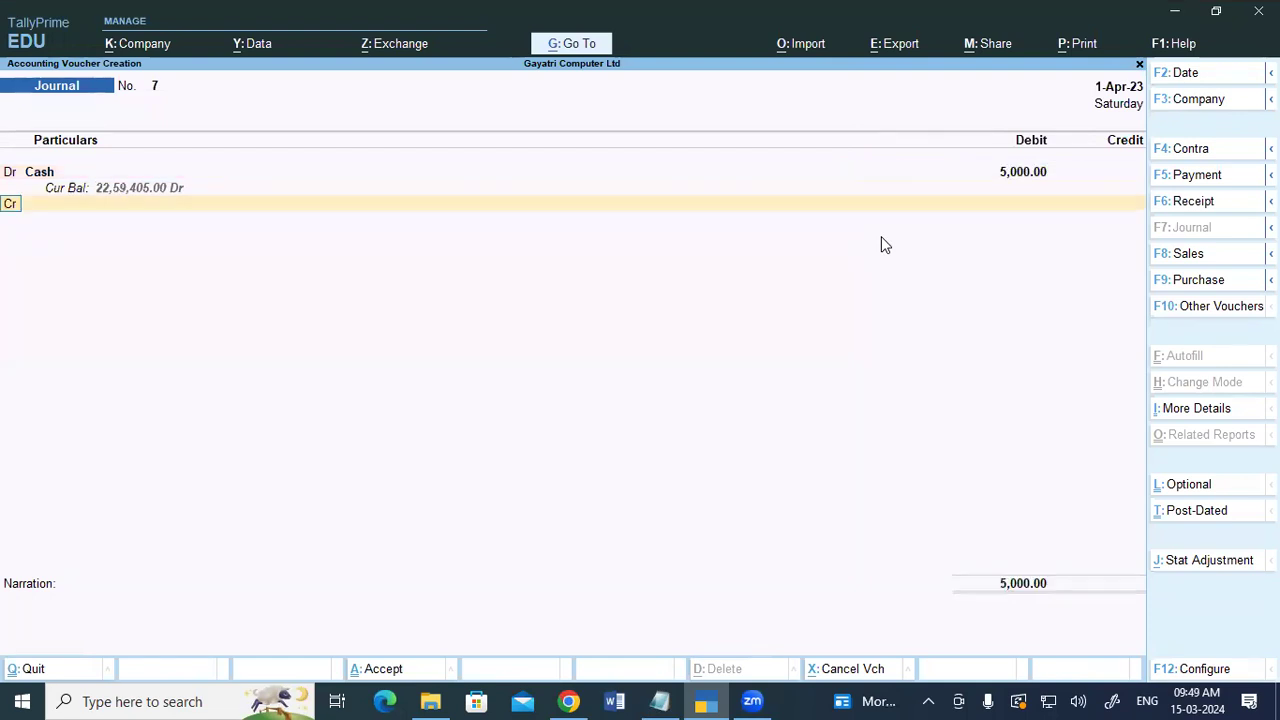
# Change the Cash debit amount to 10,000.
pyautogui.press('Return')
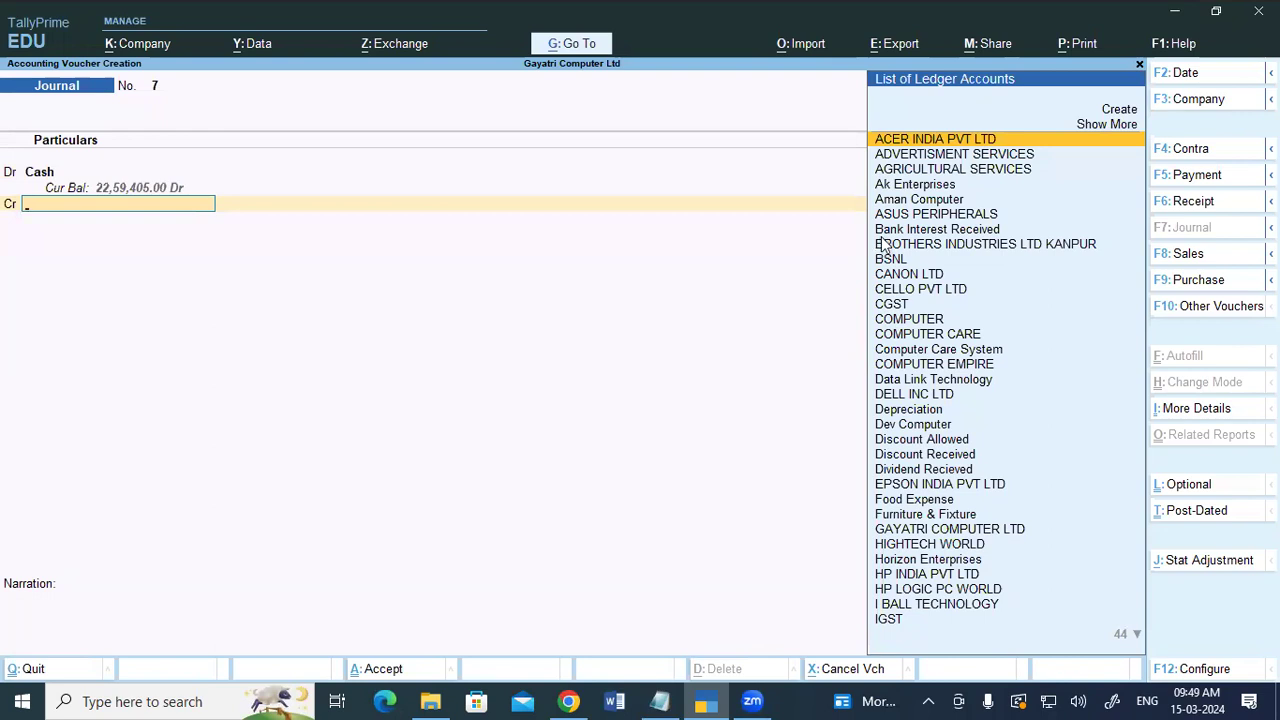
pyautogui.press('BackSpace')
pyautogui.write('10000')
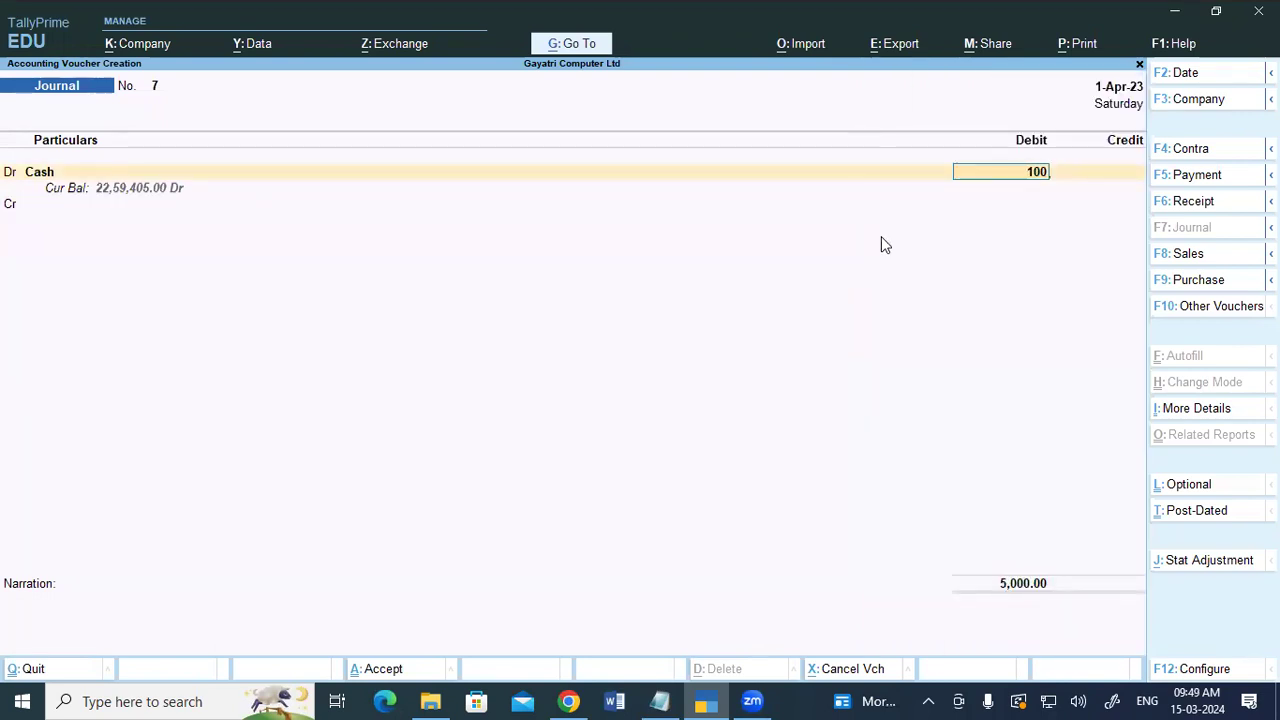
pyautogui.press('Return')
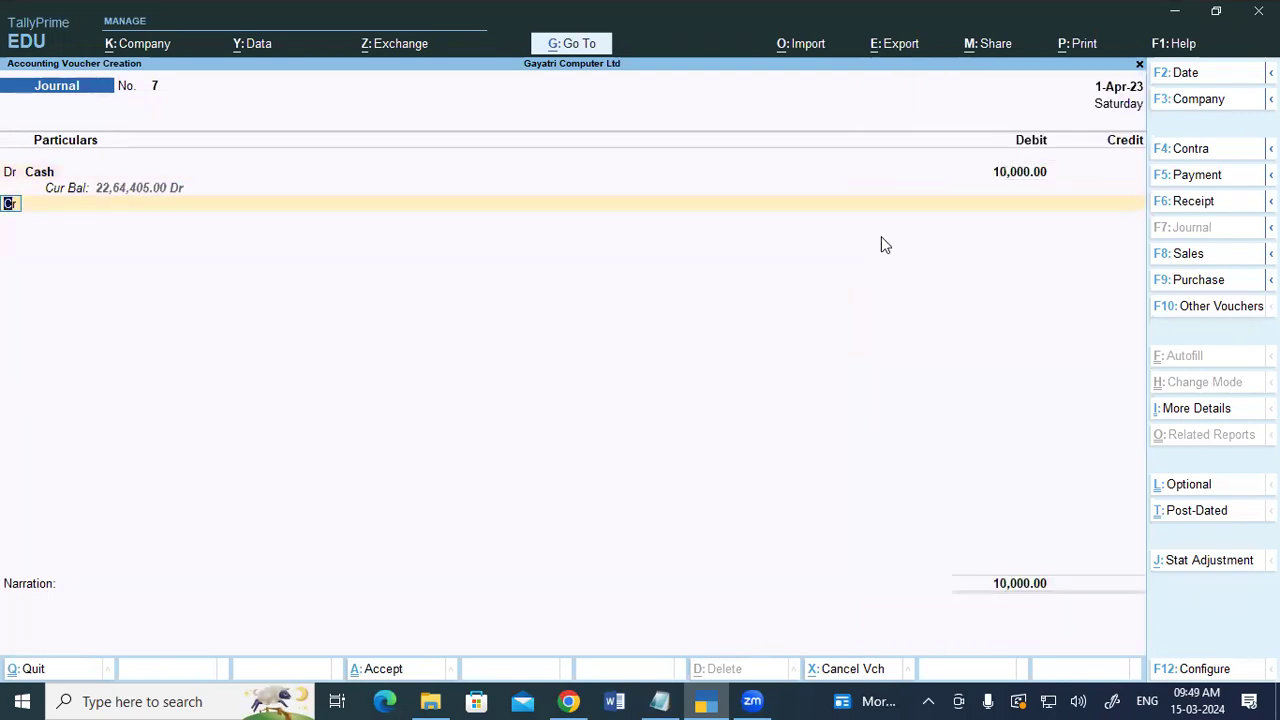
# Create a new ledger named Interest Received from the journal's credit line, leaving its alias empty.
pyautogui.press('Return')
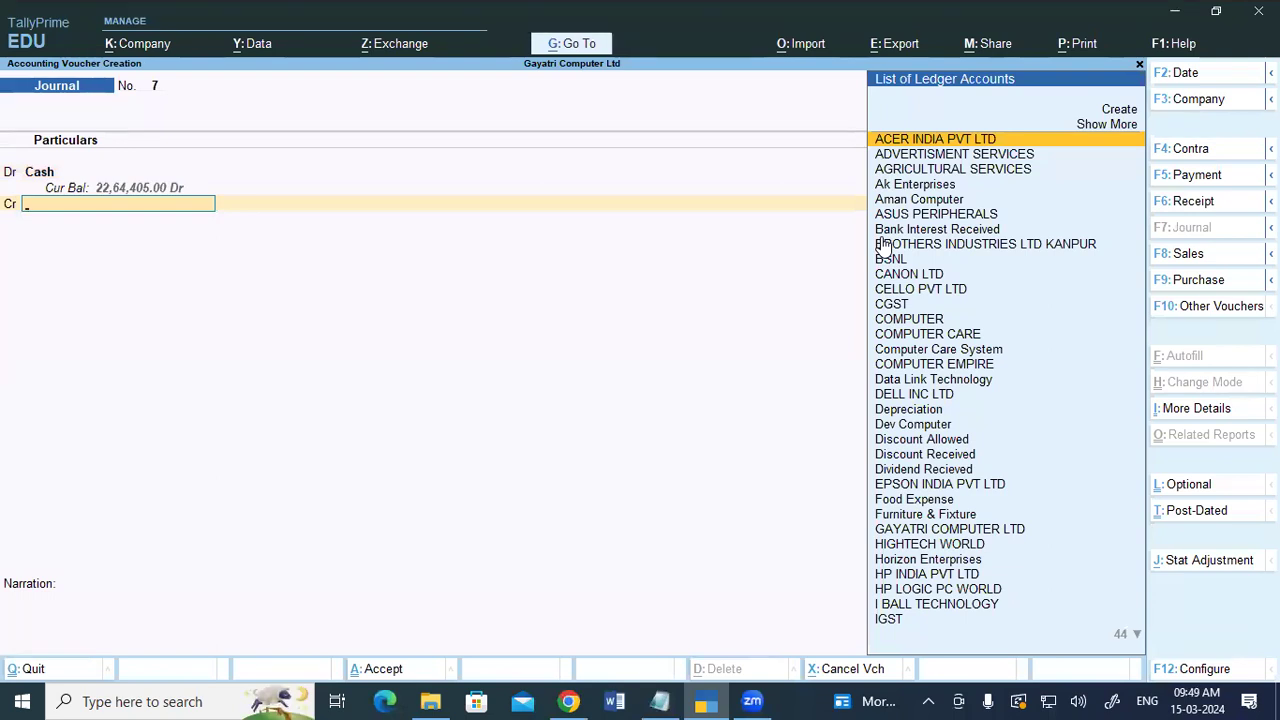
pyautogui.hotkey('alt', 'c')
pyautogui.write('Interest')
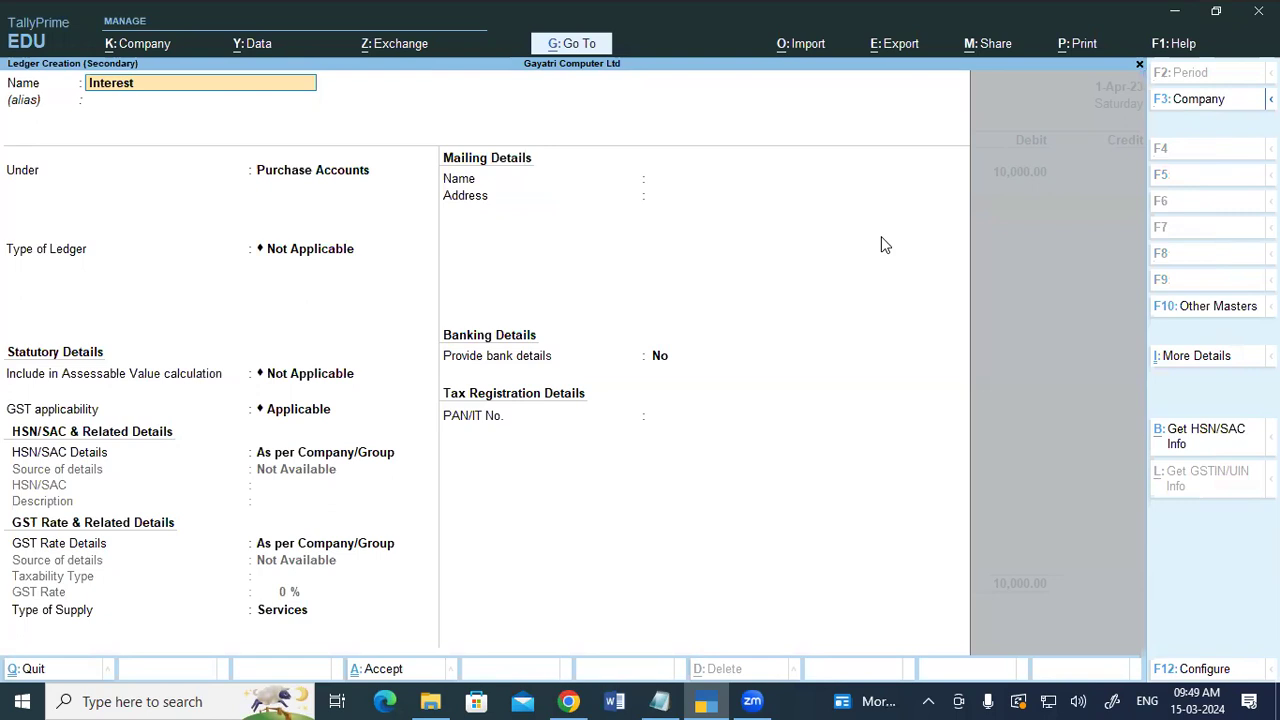
pyautogui.write(' Reciv')
pyautogui.press('BackSpace')
pyautogui.write('ed')
pyautogui.press('Return')
pyautogui.press('Return')
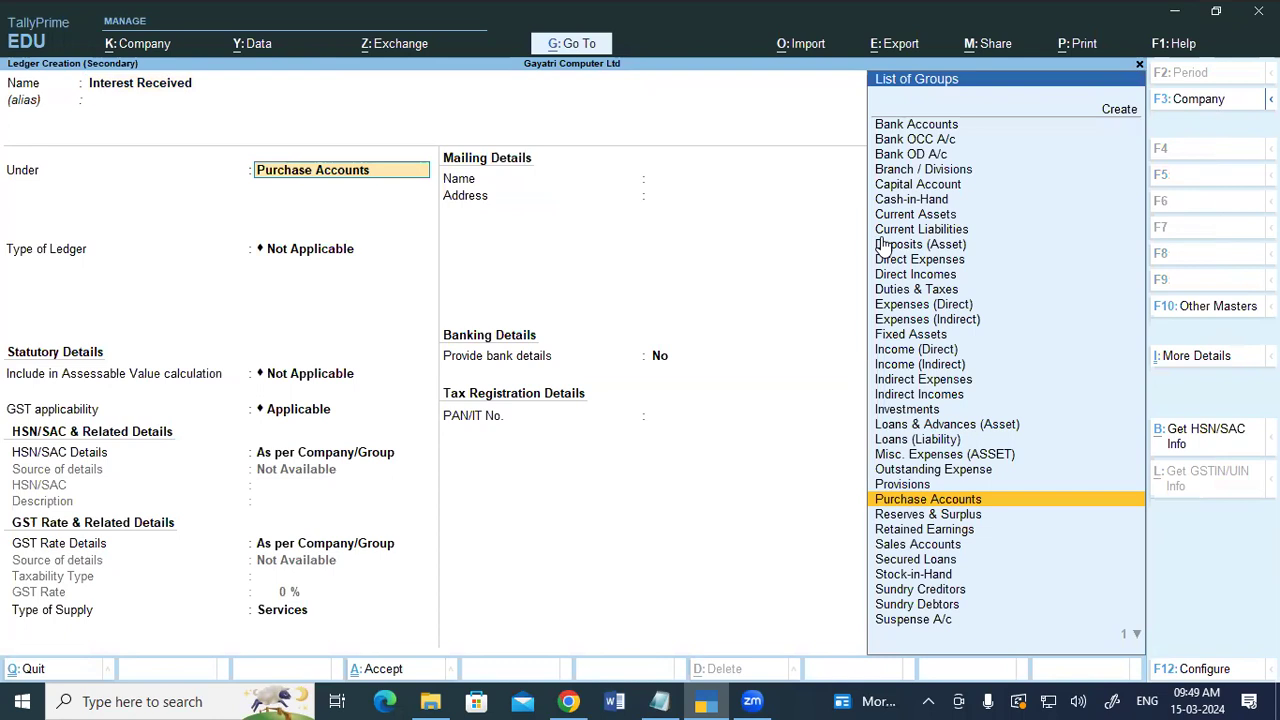
# Place the Interest Received ledger under the Indirect Incomes group.
pyautogui.write('ind')
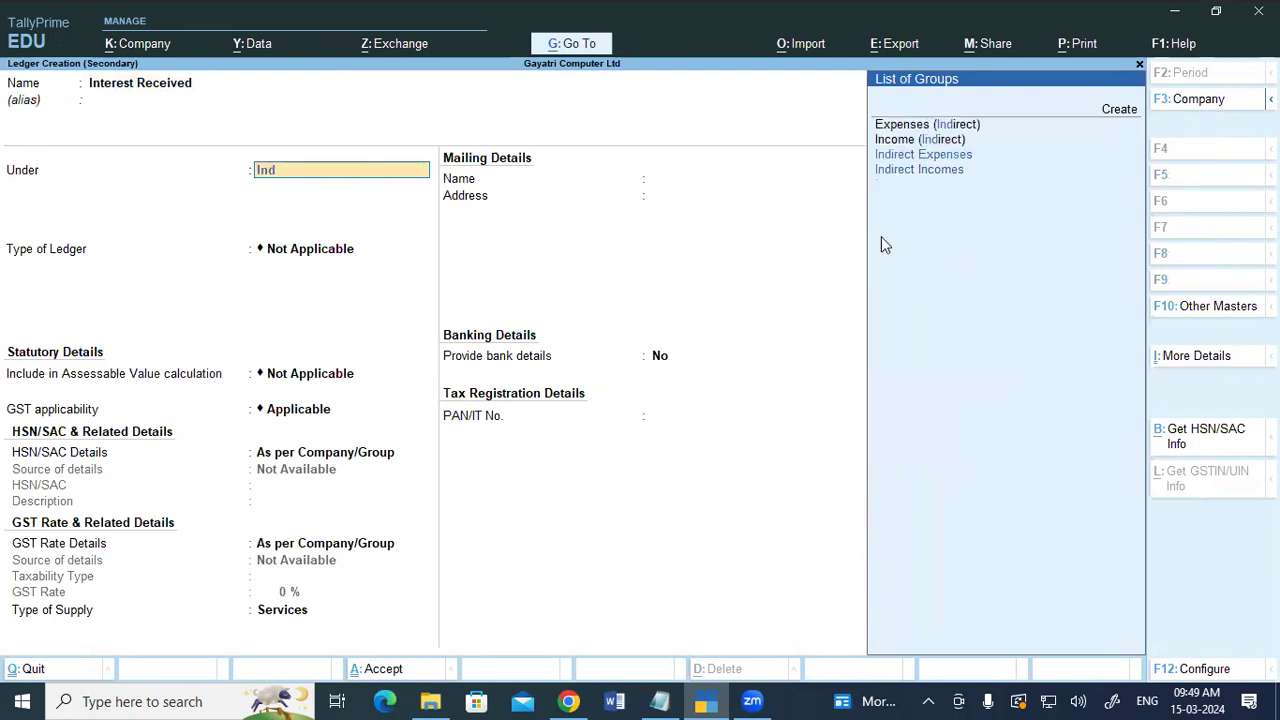
pyautogui.press('Down')
pyautogui.press('Down')
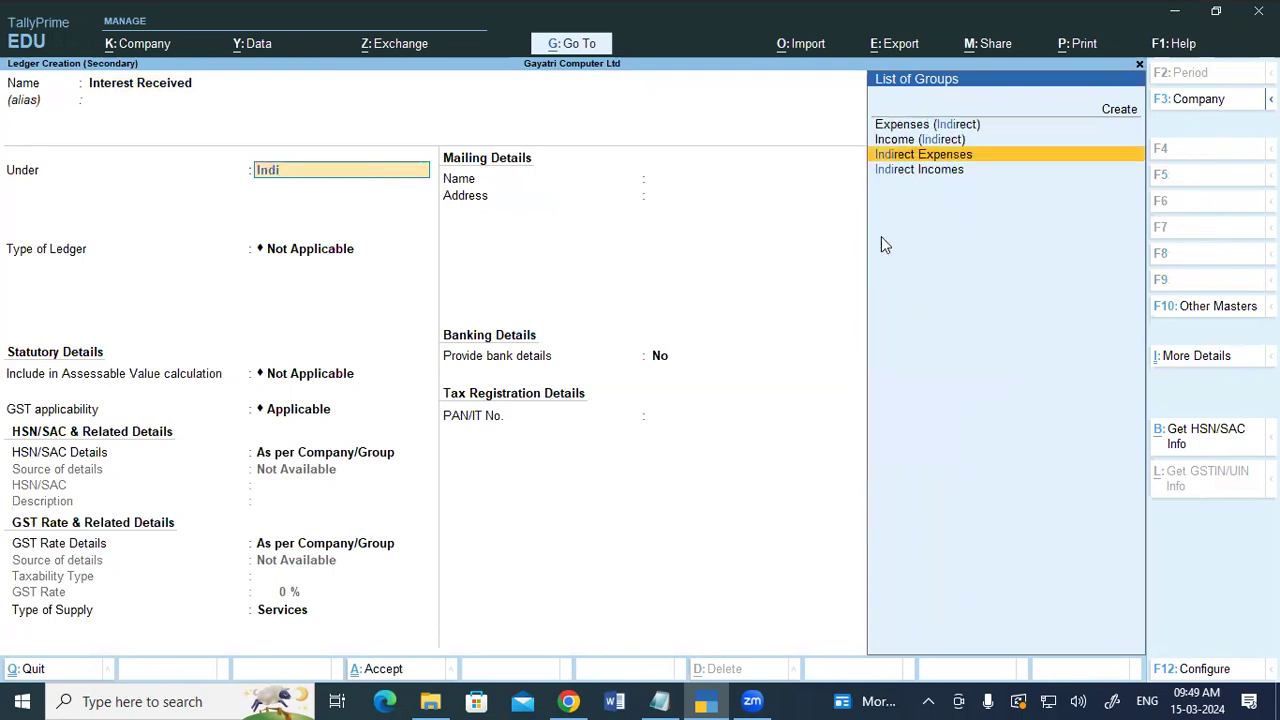
pyautogui.press('Return')
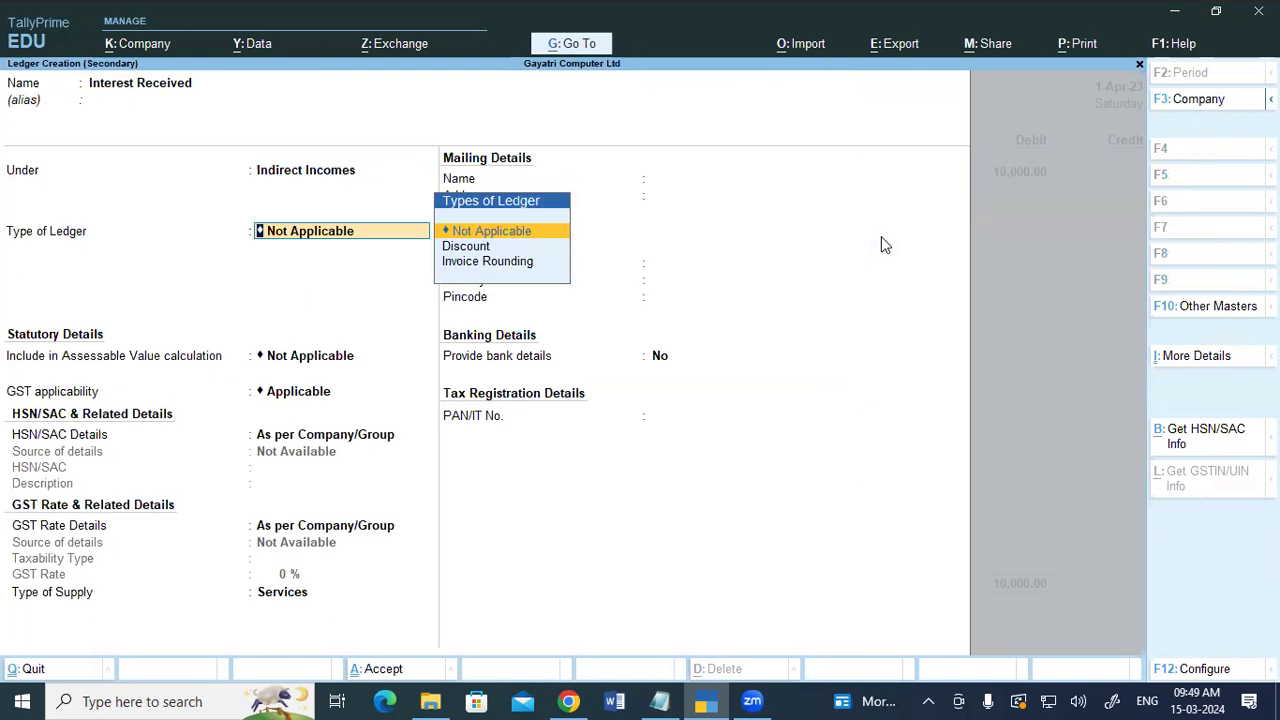
# Accept the new ledger, credit Interest Received with 10,000 and save the journal voucher.
pyautogui.hotkey('ctrl', 'a')
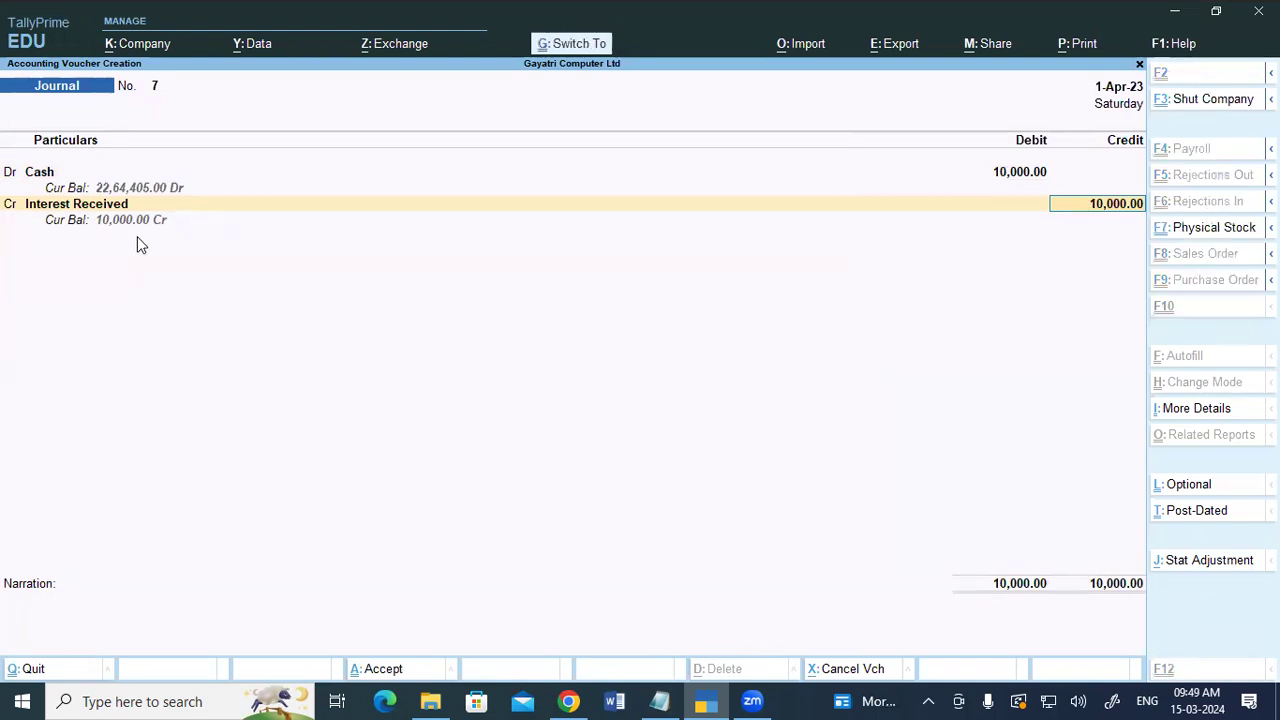
pyautogui.hotkey('ctrl', 'a')
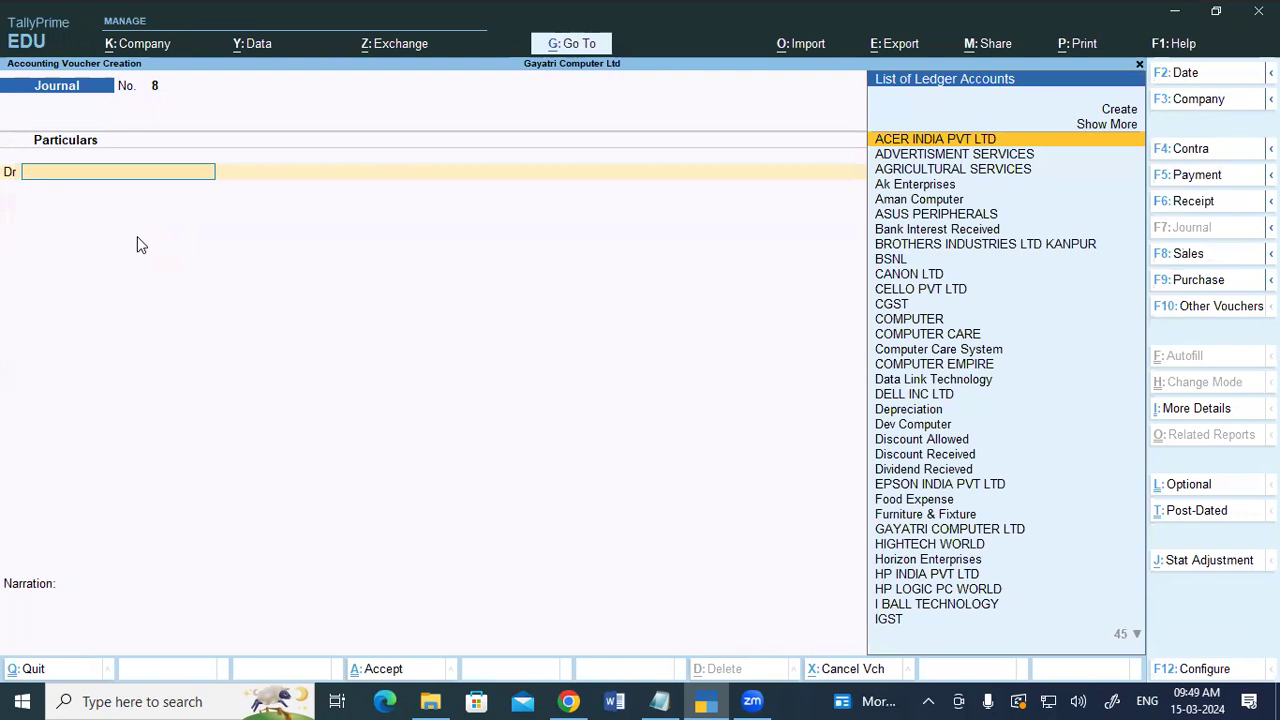